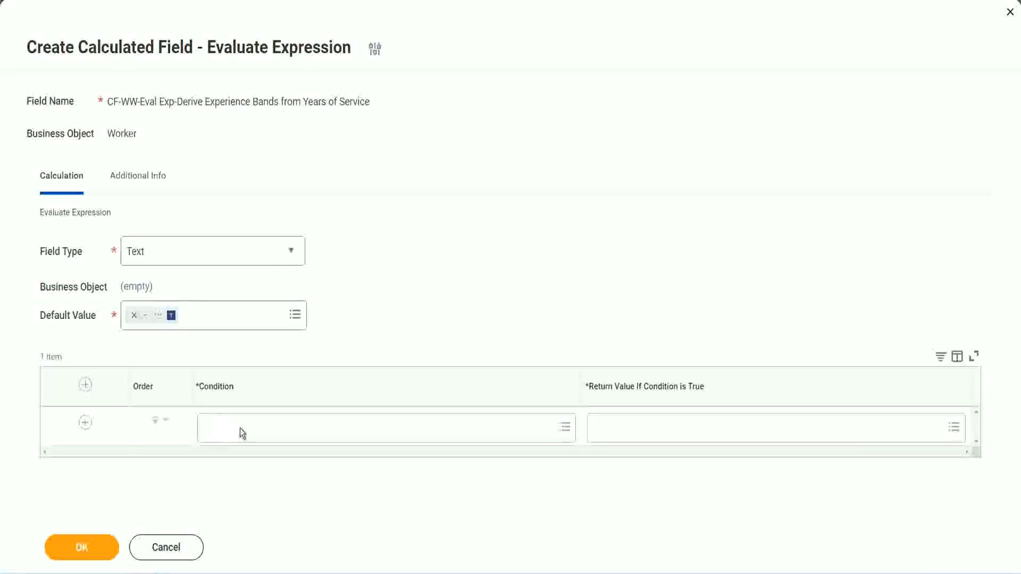
Select the field name CF-WW-TF-Length of Service between 0 and 7 years in the Notepad++ notes.
{"action": "left_click", "coordinate": [242, 434]}
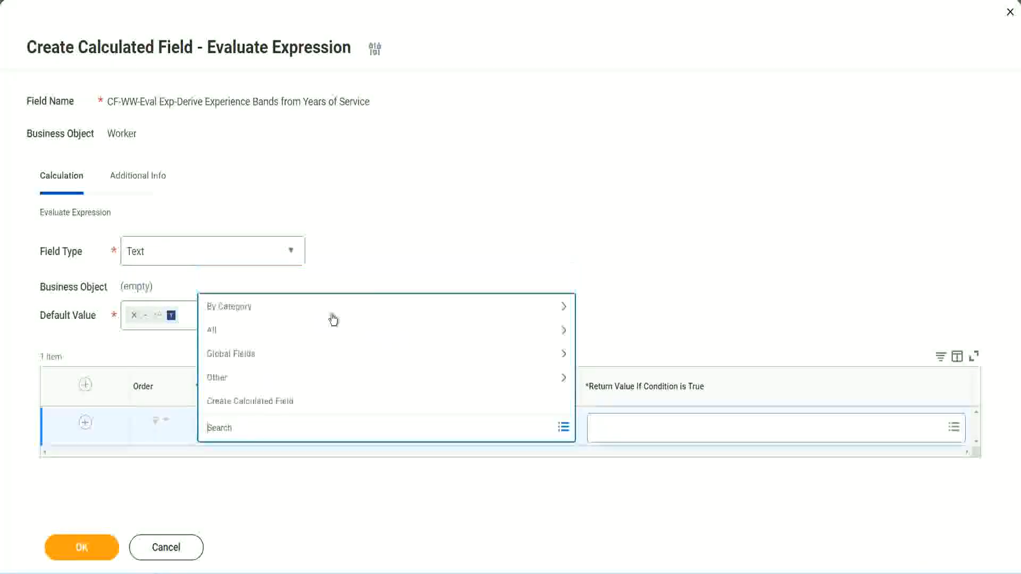
{"action": "left_click", "coordinate": [390, 237]}
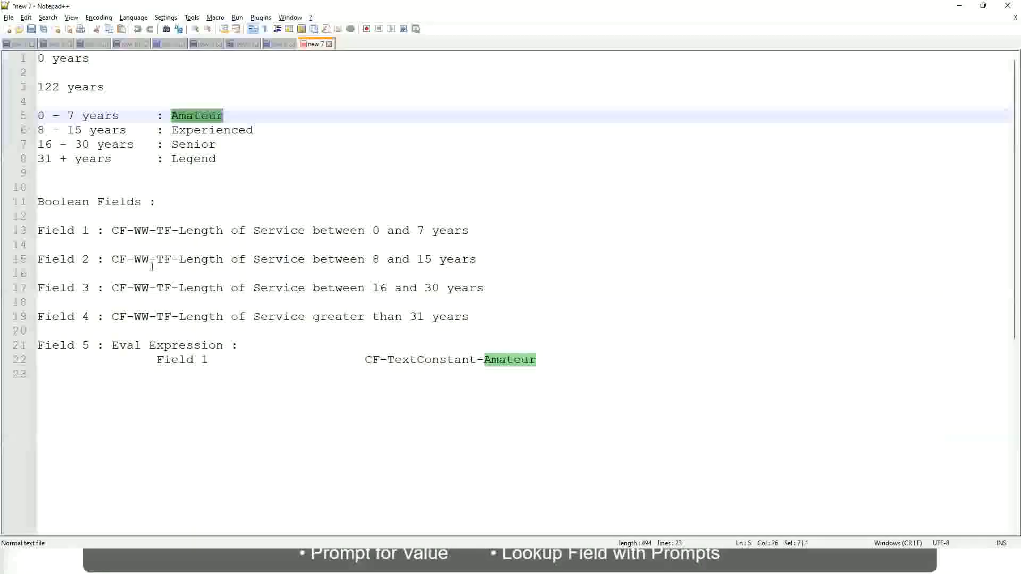
{"action": "double_click", "coordinate": [118, 230]}
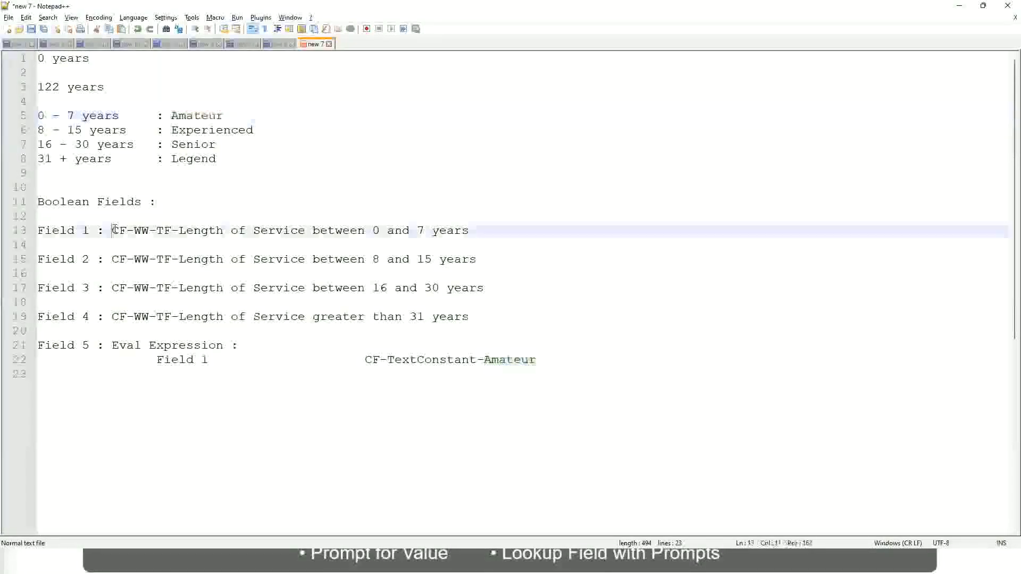
{"action": "left_click_drag", "start_coordinate": [176, 231], "coordinate": [470, 234]}
{"action": "key", "text": "ctrl+c"}
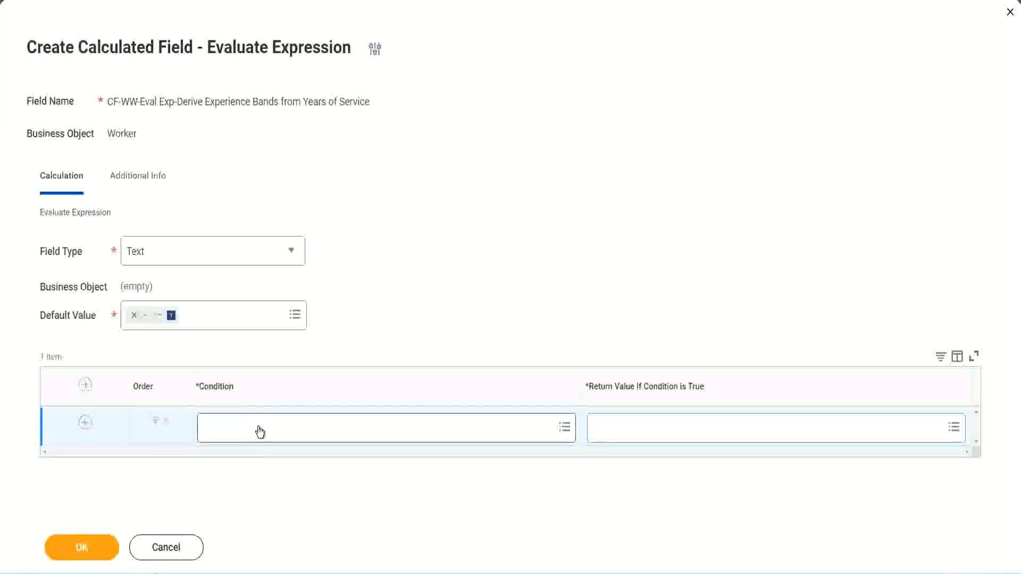
Paste and search CF-WW-TF-Length of Service between 0 and 7 years into the first Condition row.
{"action": "left_click", "coordinate": [259, 432]}
{"action": "key", "text": "ctrl+v"}
{"action": "key", "text": "Return"}
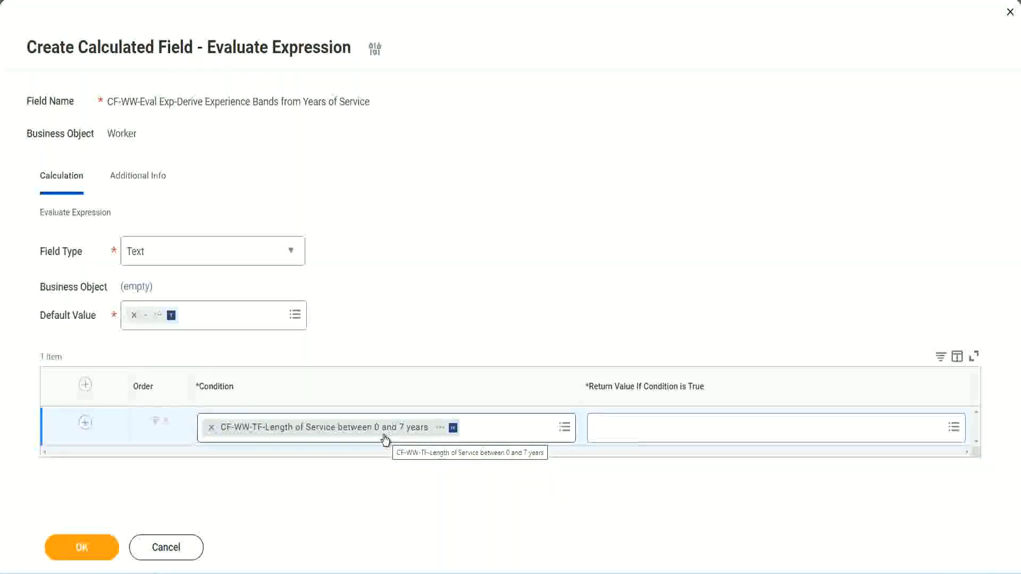
{"action": "left_click", "coordinate": [663, 433]}
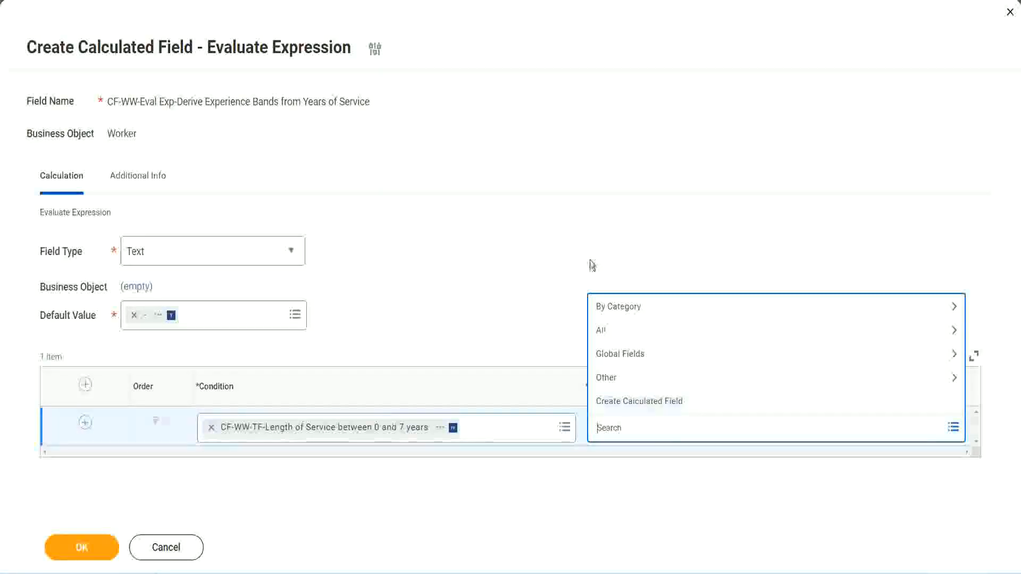
{"action": "left_click", "coordinate": [615, 431]}
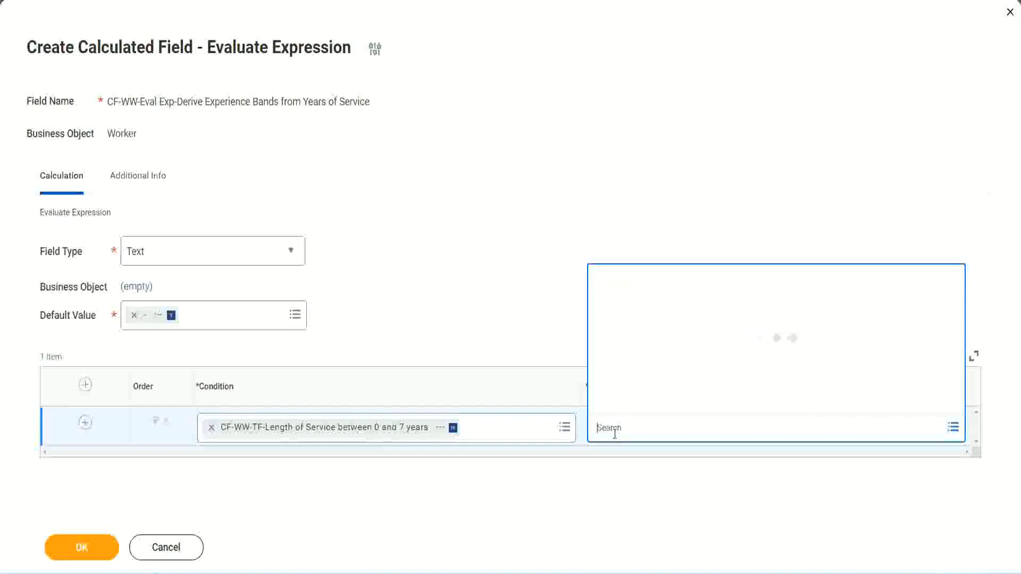
{"action": "type", "text": "Amaterue"}
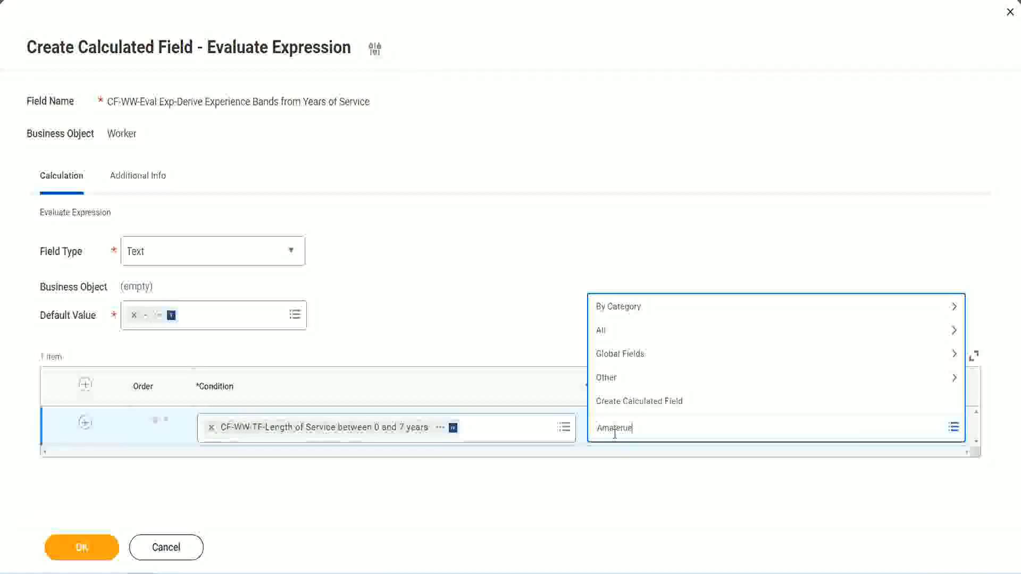
{"action": "left_click", "coordinate": [515, 309]}
{"action": "left_click", "coordinate": [643, 437]}
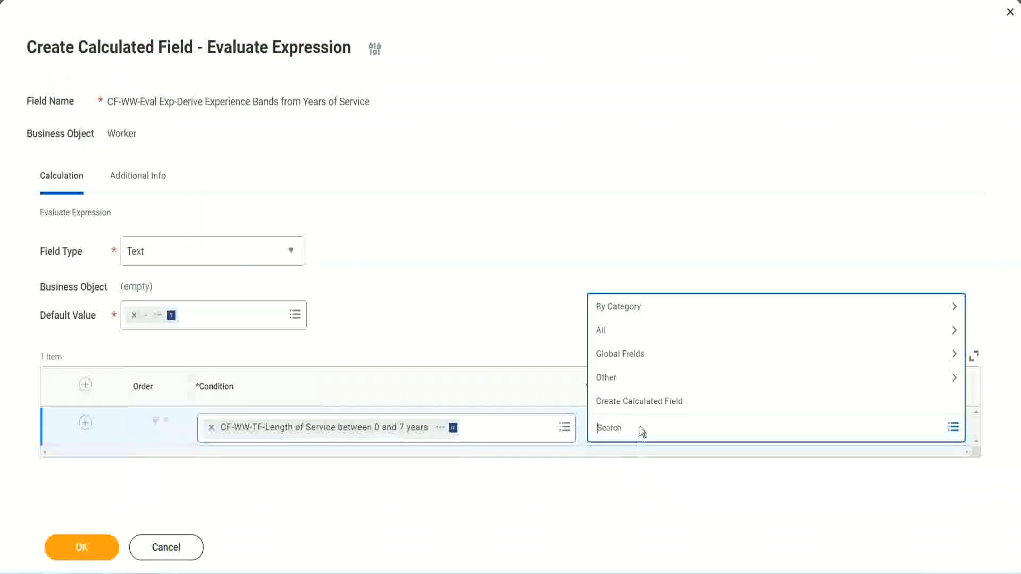
{"action": "left_click", "coordinate": [514, 309]}
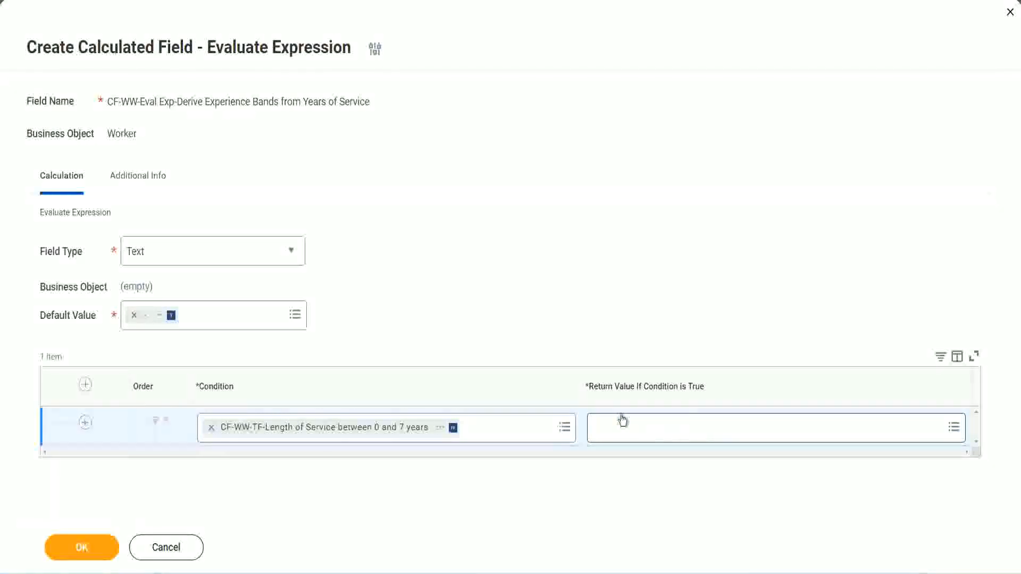
{"action": "left_click", "coordinate": [661, 427]}
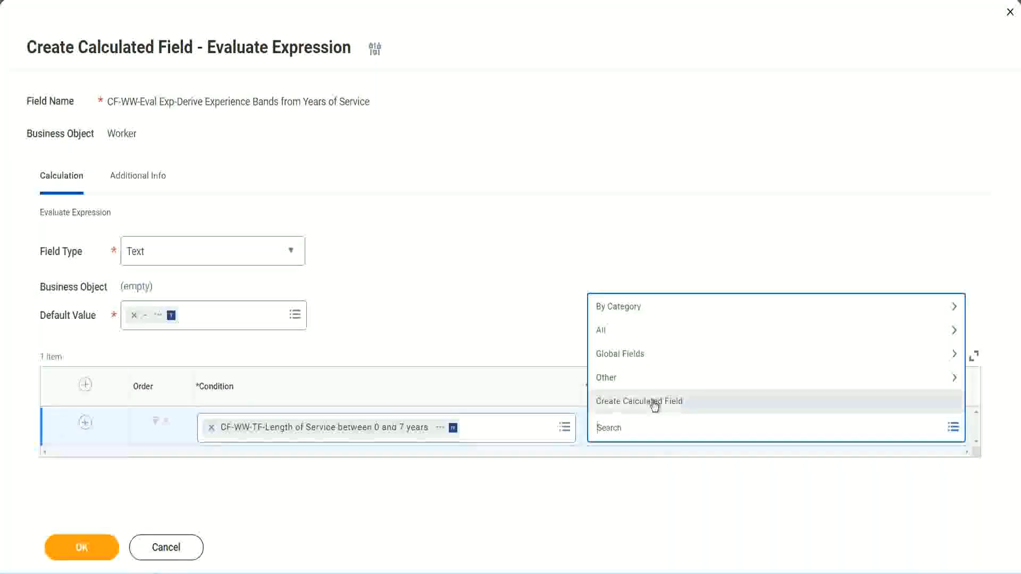
Start a new calculated field for the return value, naming it and choosing the Global business object.
{"action": "left_click", "coordinate": [654, 406]}
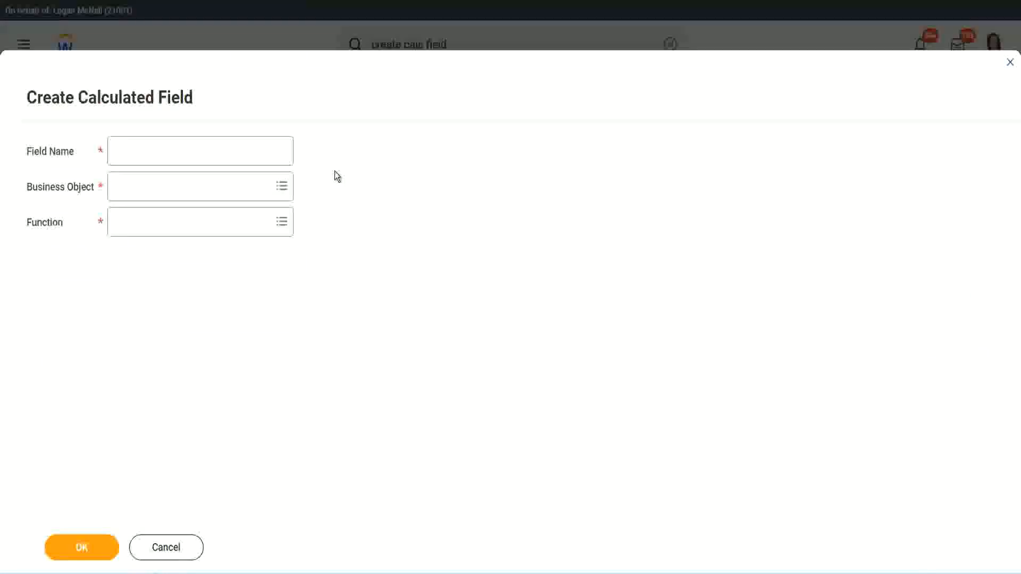
{"action": "left_click", "coordinate": [125, 151]}
{"action": "type", "text": "CF"}
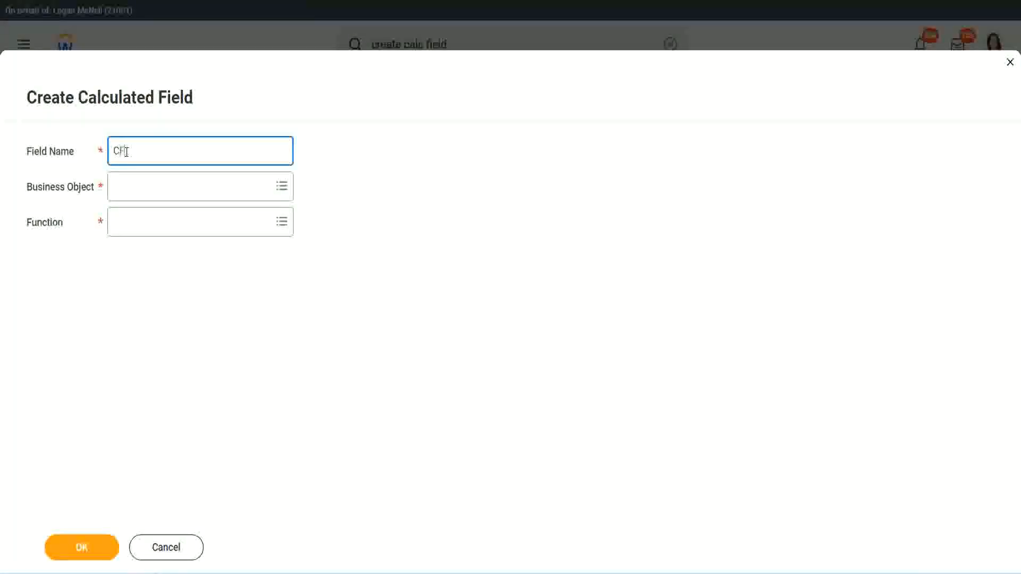
{"action": "type", "text": "_TC"}
{"action": "type", "text": "-Am"}
{"action": "type", "text": "ateur"}
{"action": "type", "text": "WW-"}
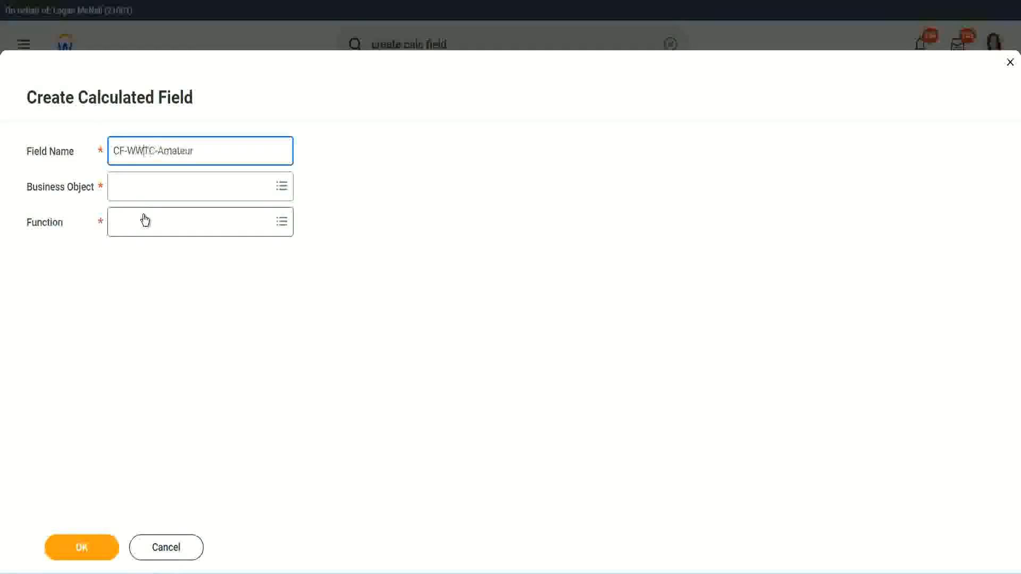
{"action": "left_click", "coordinate": [144, 188]}
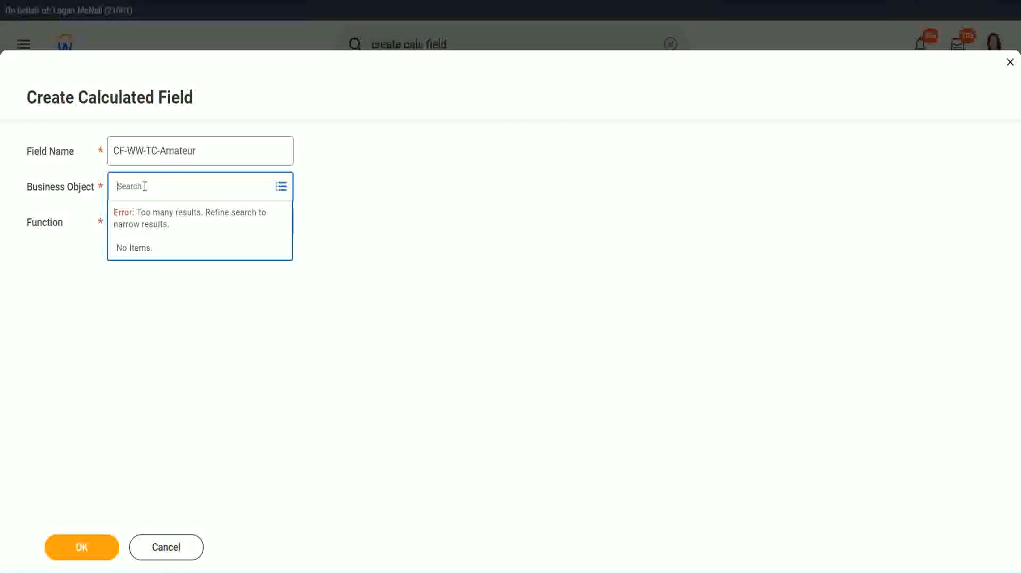
{"action": "type", "text": "worker"}
{"action": "key", "text": "BackSpace"}
{"action": "key", "text": "BackSpace"}
{"action": "type", "text": "glob"}
{"action": "key", "text": "Return"}
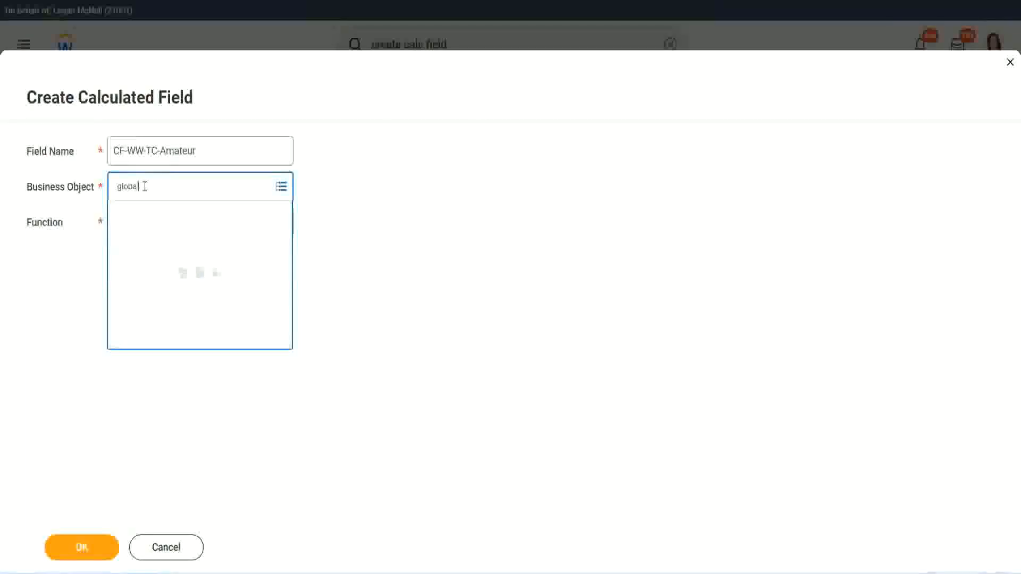
{"action": "left_click", "coordinate": [160, 254]}
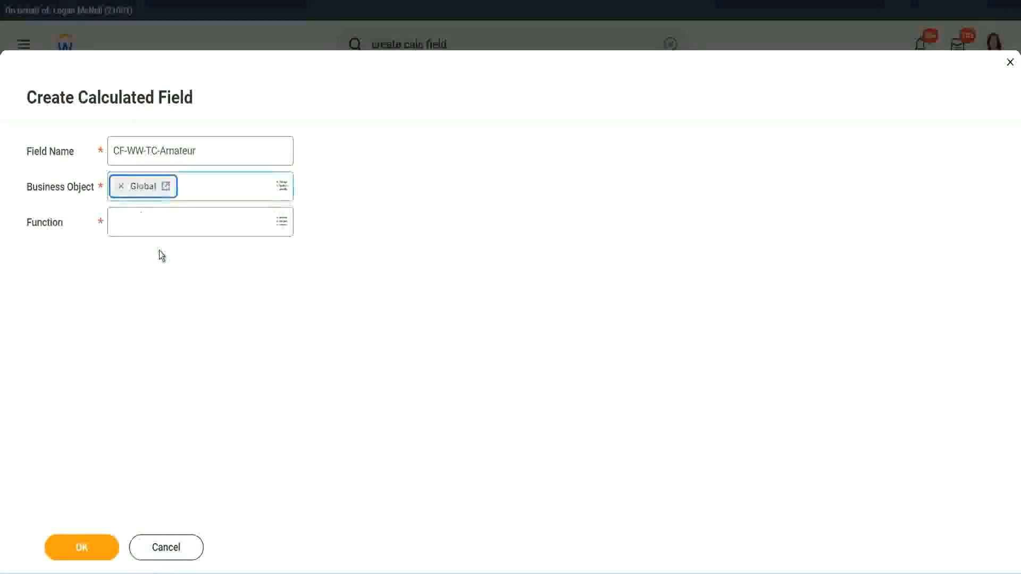
Correct the name to CF-WW-TC-Amateur, choose the Text Constant function, and confirm.
{"action": "left_click_drag", "start_coordinate": [266, 151], "coordinate": [35, 100]}
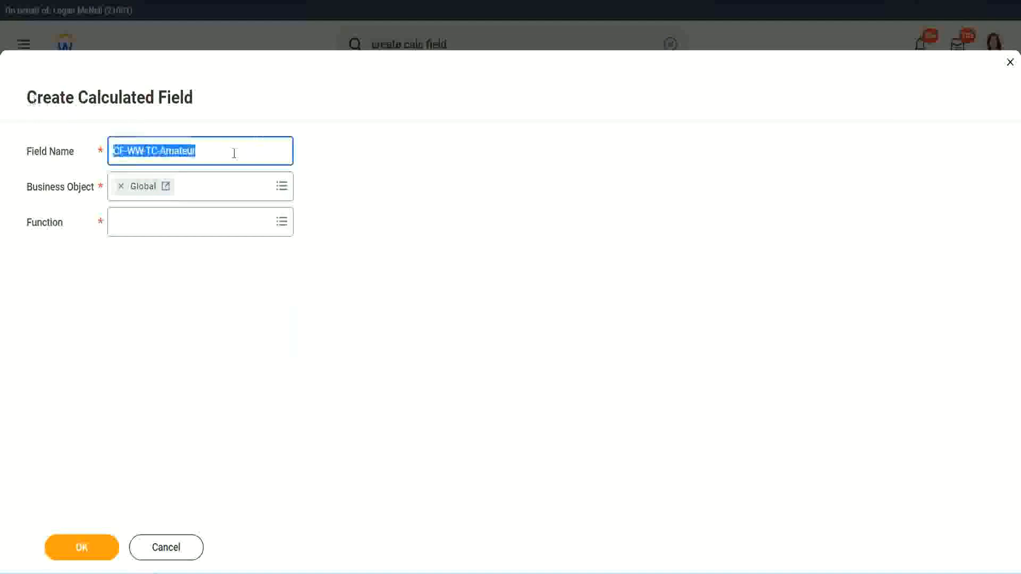
{"action": "left_click", "coordinate": [222, 154]}
{"action": "double_click", "coordinate": [177, 151]}
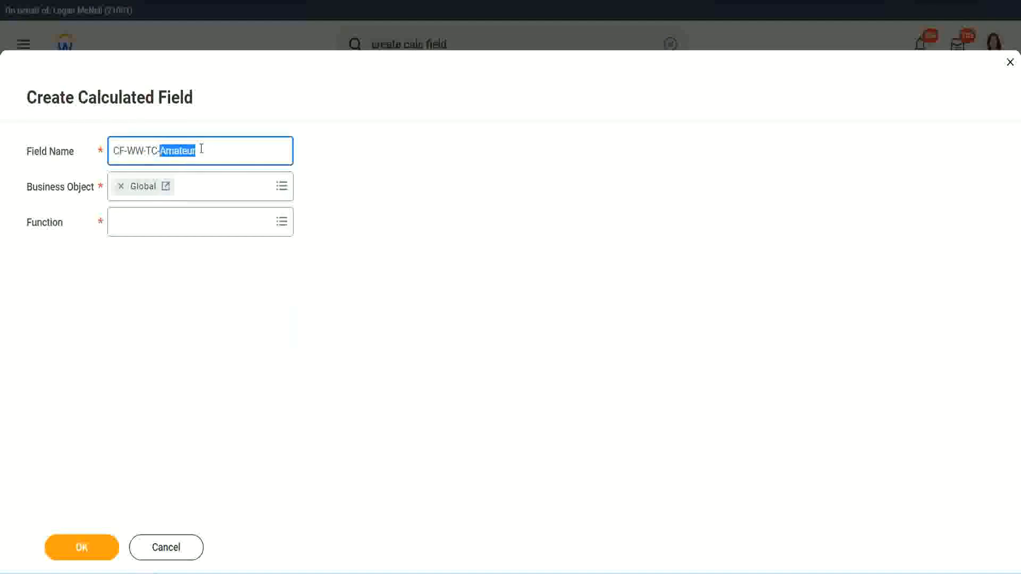
{"action": "left_click", "coordinate": [211, 149]}
{"action": "double_click", "coordinate": [191, 153]}
{"action": "left_click", "coordinate": [141, 221]}
{"action": "type", "text": "text c"}
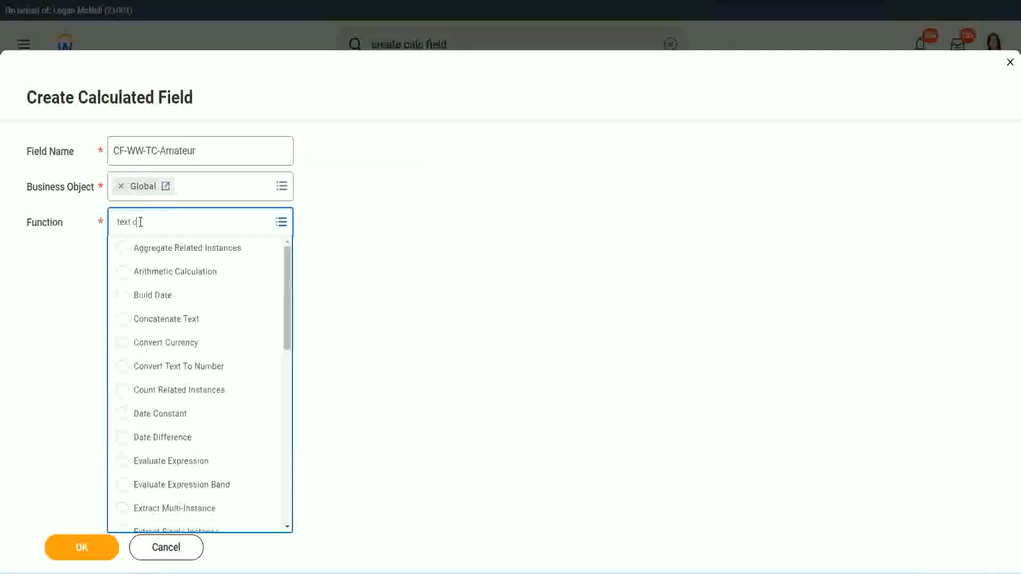
{"action": "type", "text": "onst"}
{"action": "key", "text": "Return"}
{"action": "left_click", "coordinate": [85, 556]}
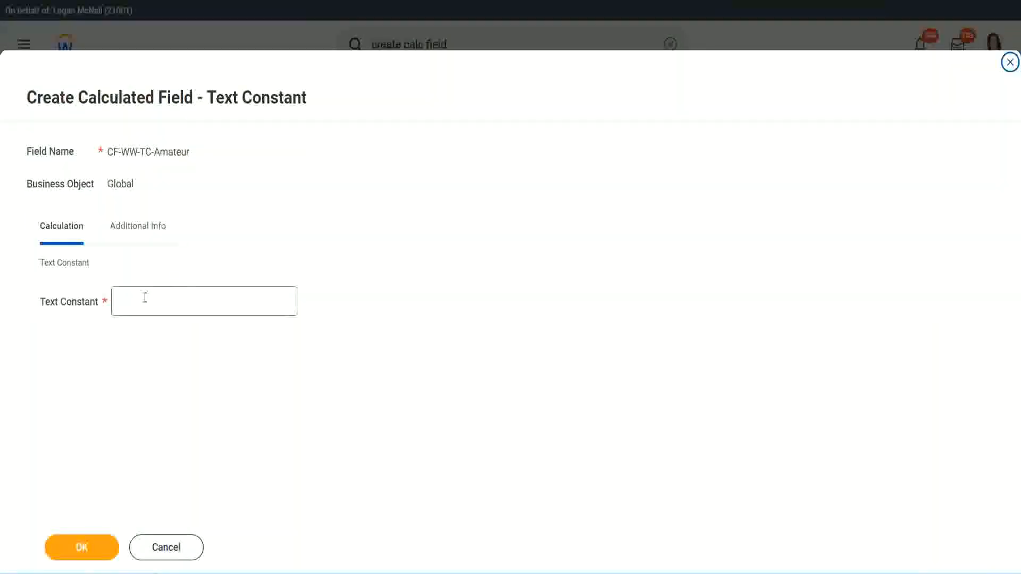
Save the constant value Amateur, then copy the CF-WW-TC-Amateur return value name as text.
{"action": "left_click", "coordinate": [163, 299]}
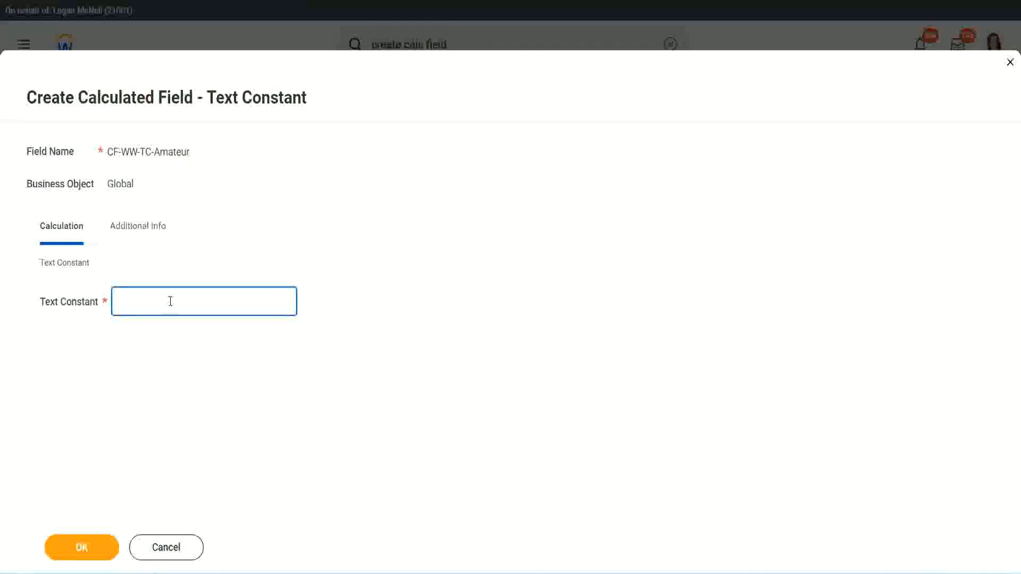
{"action": "type", "text": "Amateur"}
{"action": "left_click", "coordinate": [80, 548]}
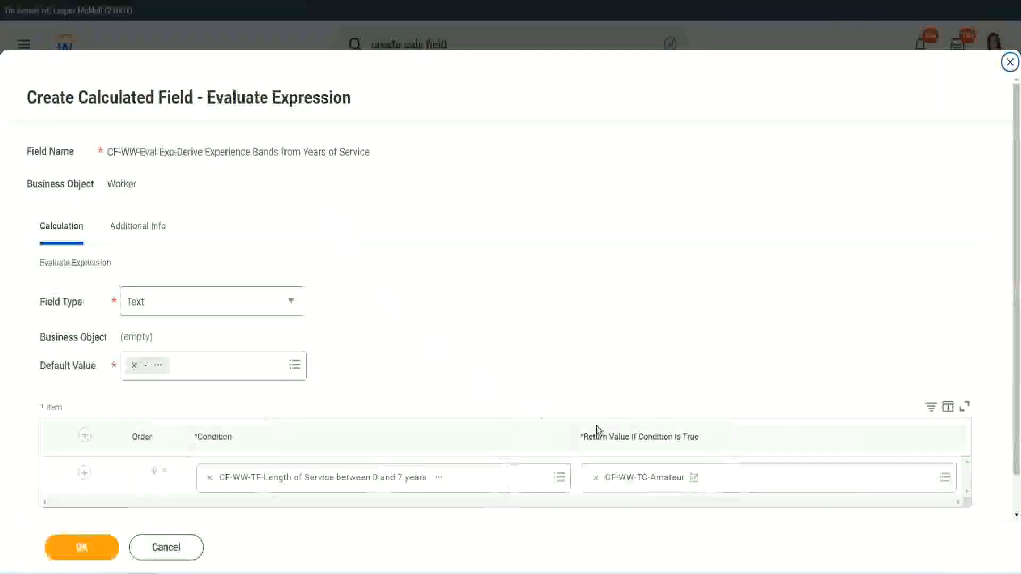
{"action": "right_click", "coordinate": [635, 483]}
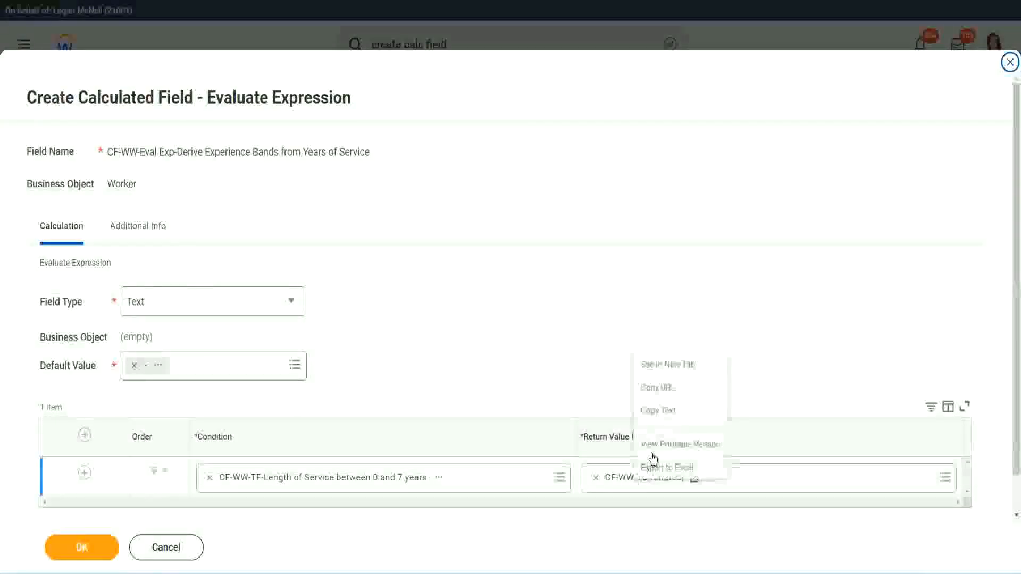
{"action": "left_click", "coordinate": [669, 413]}
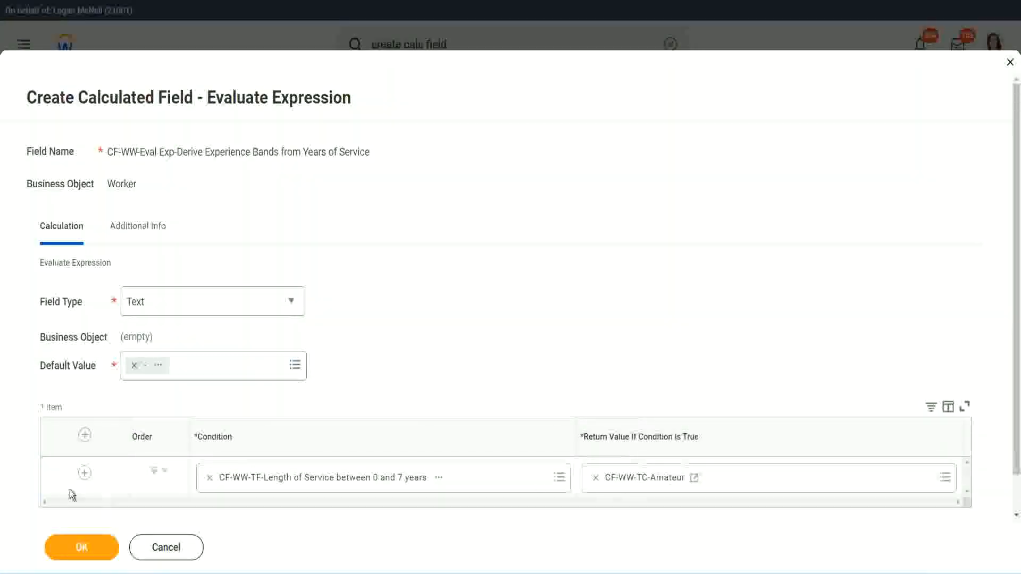
Add more condition rows below the first one.
{"action": "left_click", "coordinate": [84, 473]}
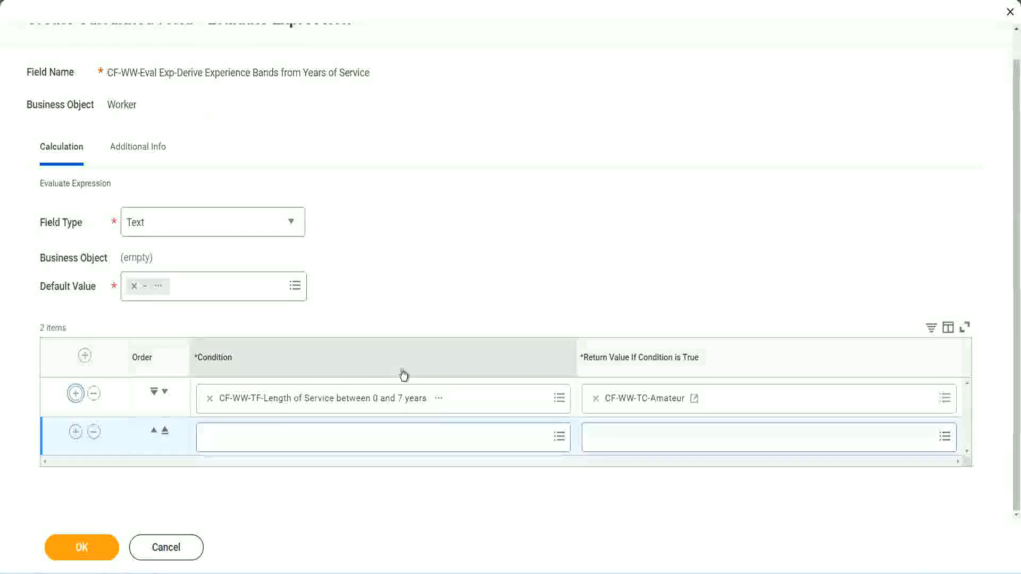
{"action": "left_click", "coordinate": [76, 434]}
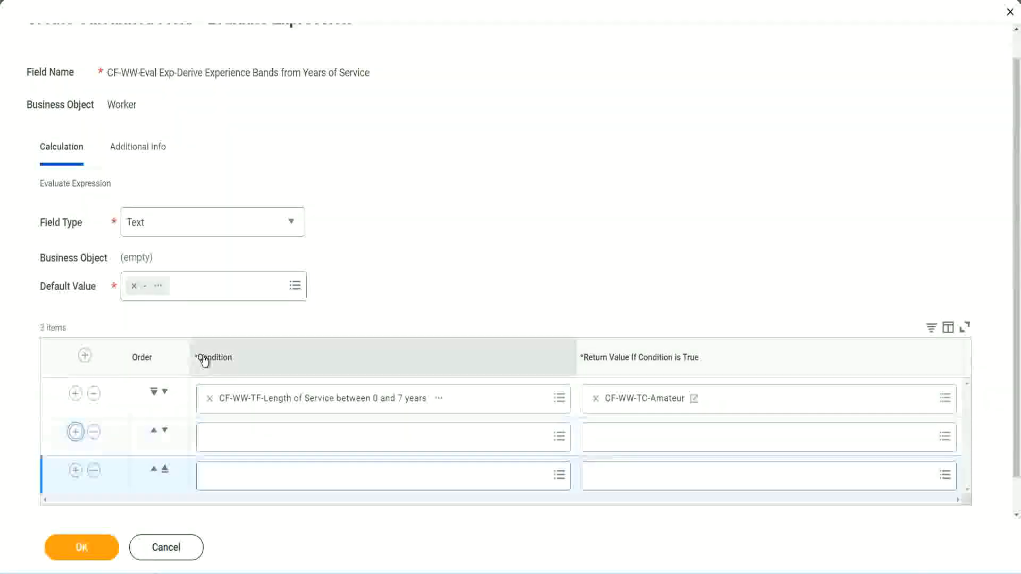
{"action": "scroll", "coordinate": [203, 362], "scroll_direction": "down", "scroll_amount": 1}
{"action": "left_click", "coordinate": [76, 433]}
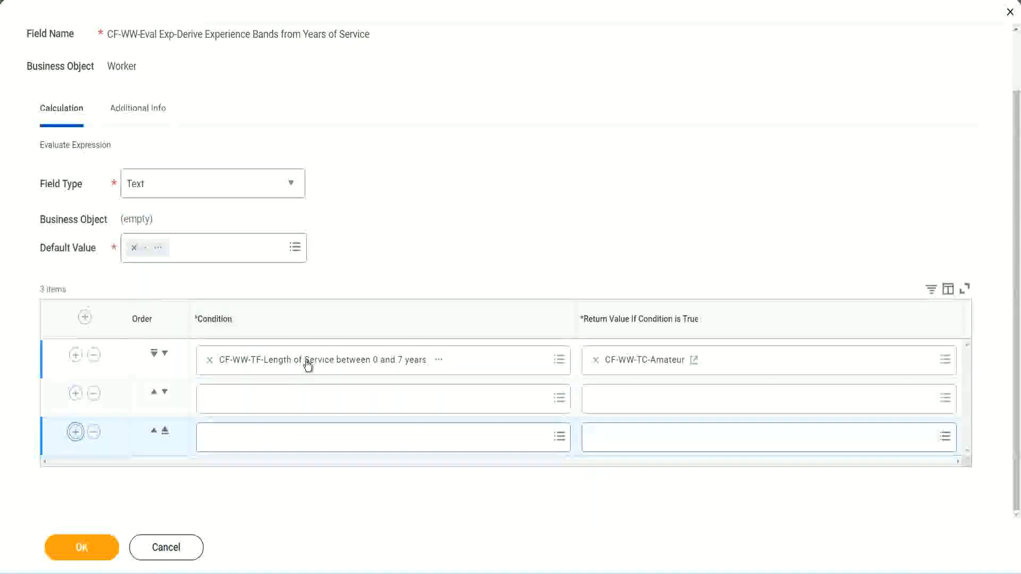
Set rows two and three to the 8–15 and 16–30 years fields; search the 31-years field.
{"action": "left_click", "coordinate": [252, 403]}
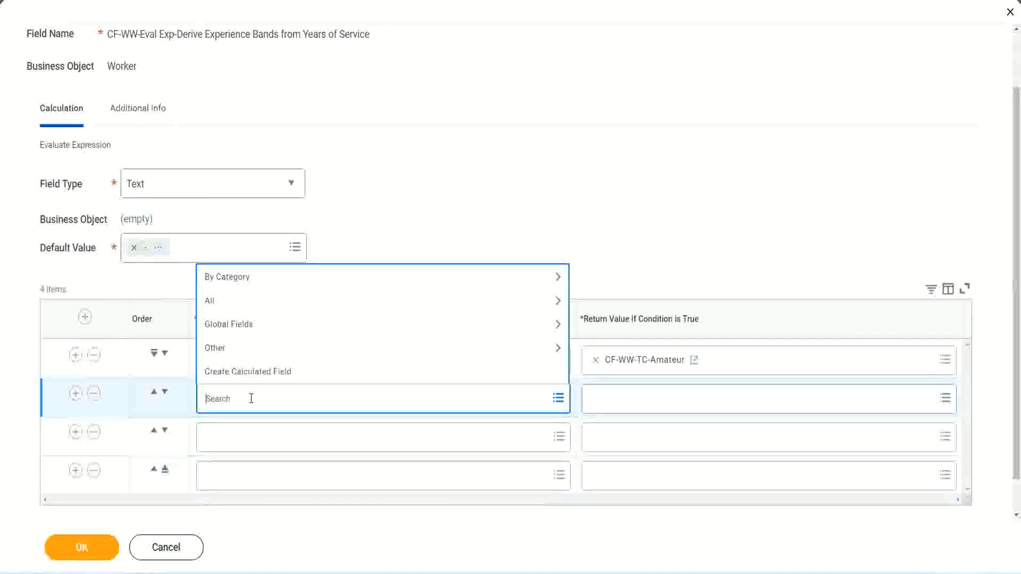
{"action": "type", "text": "cf-ww"}
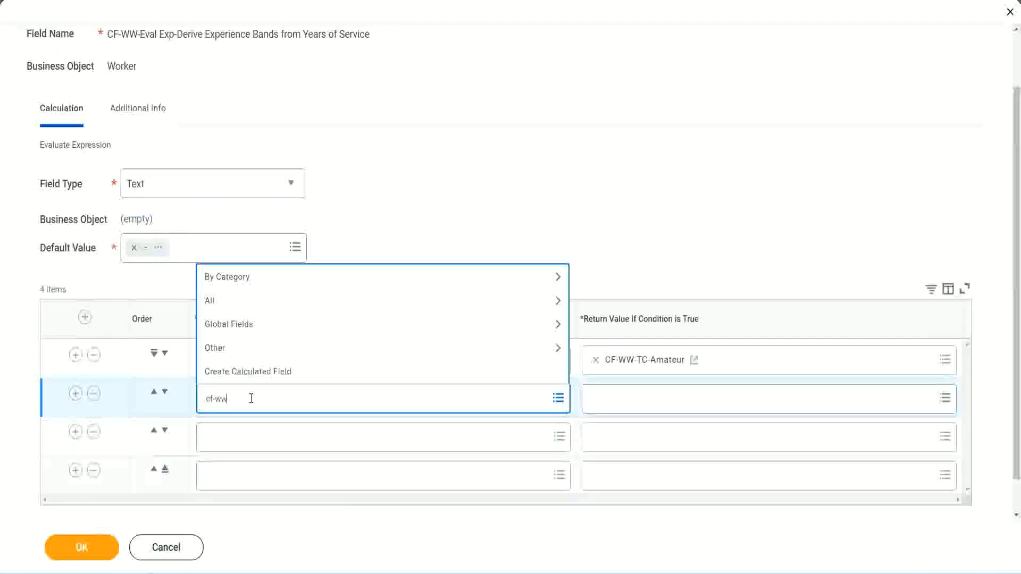
{"action": "type", "text": "-tf"}
{"action": "key", "text": "Return"}
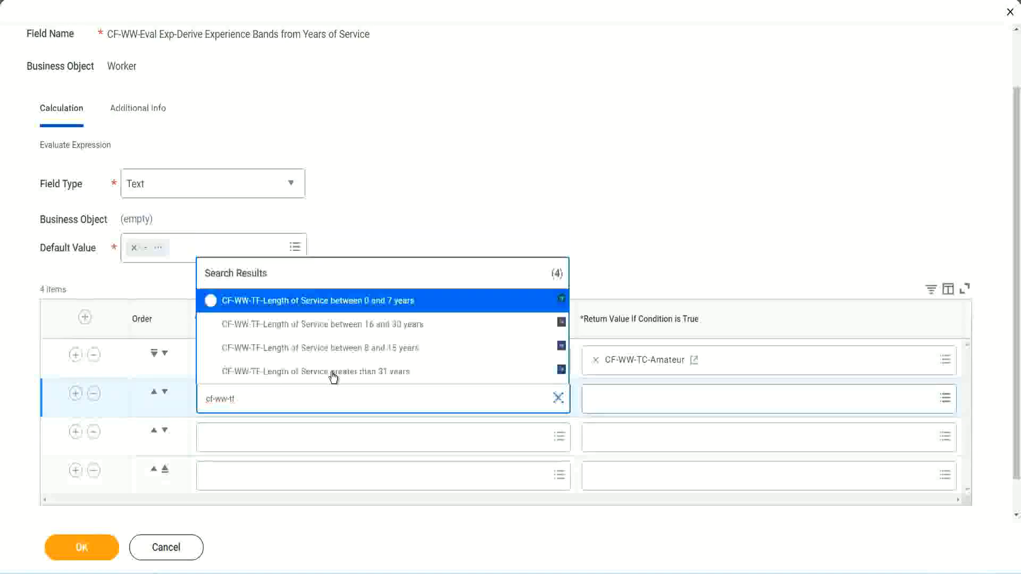
{"action": "left_click", "coordinate": [394, 349]}
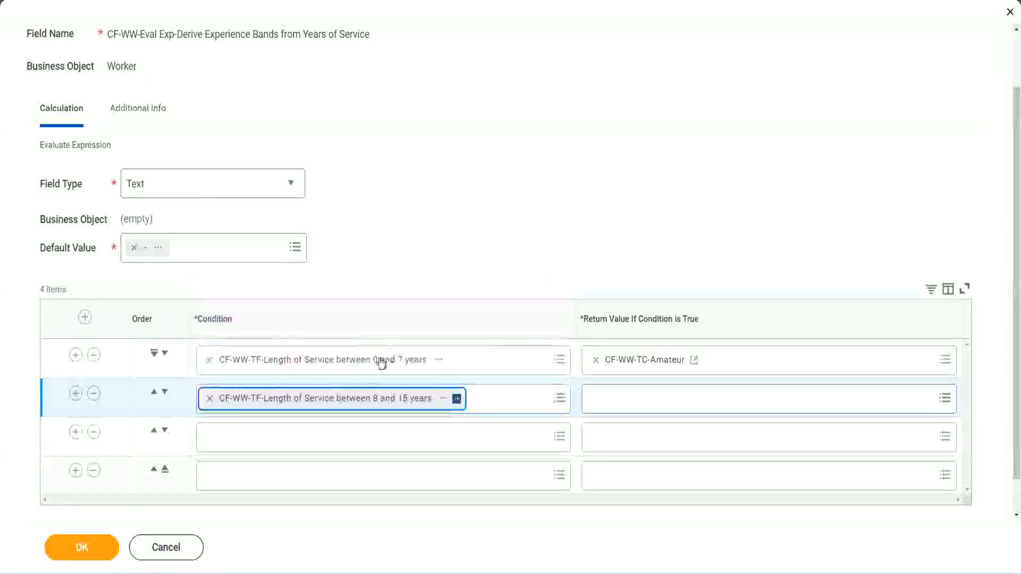
{"action": "left_click", "coordinate": [257, 437]}
{"action": "type", "text": "cf"}
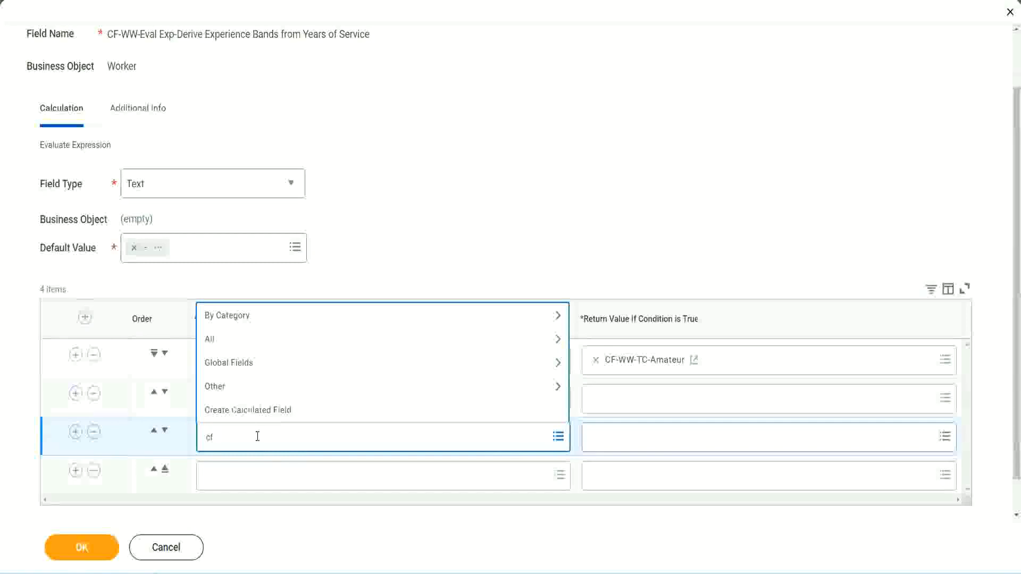
{"action": "type", "text": "-ww-tf"}
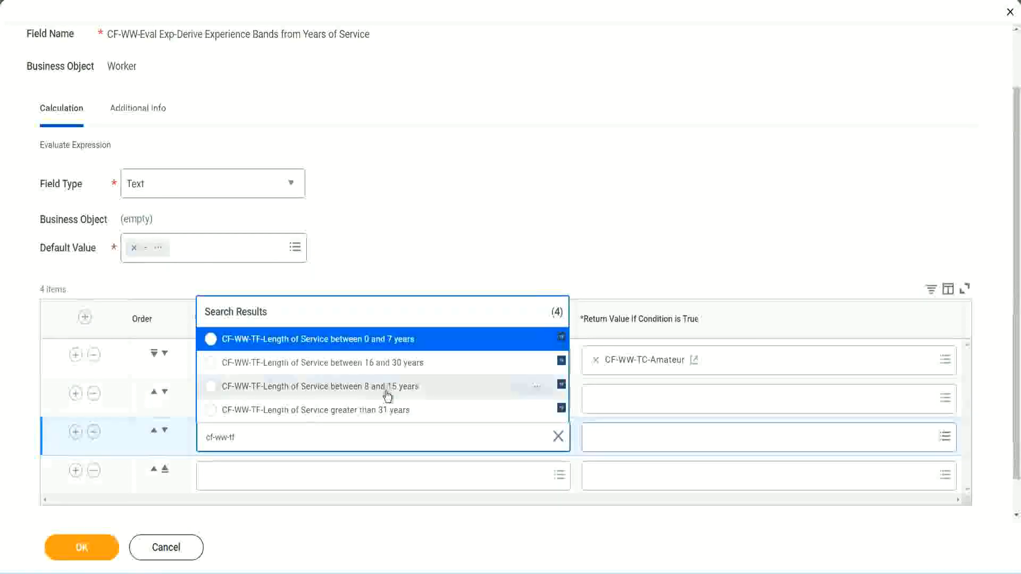
{"action": "left_click", "coordinate": [410, 369]}
{"action": "left_click", "coordinate": [241, 477]}
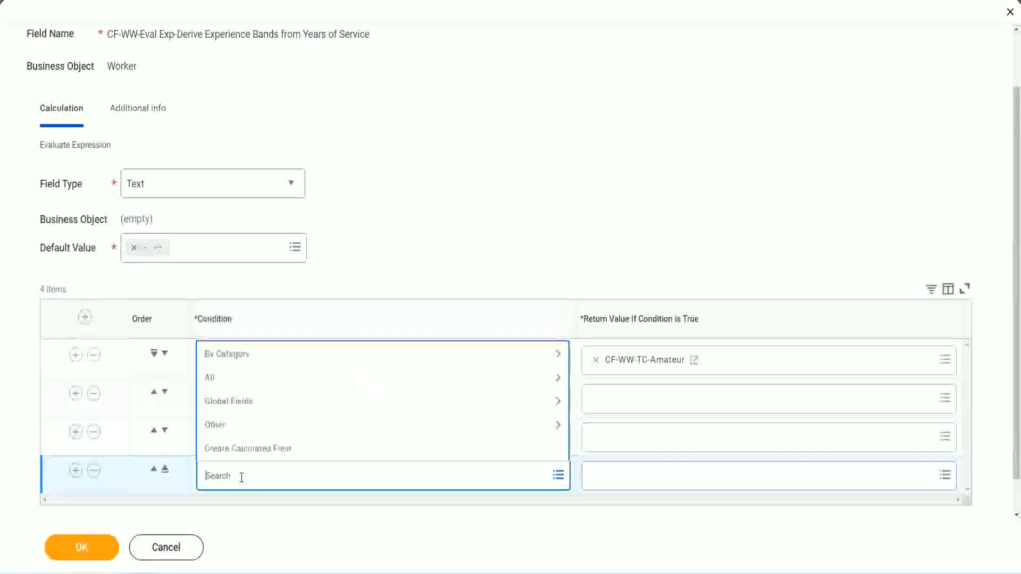
{"action": "type", "text": "cf-ww"}
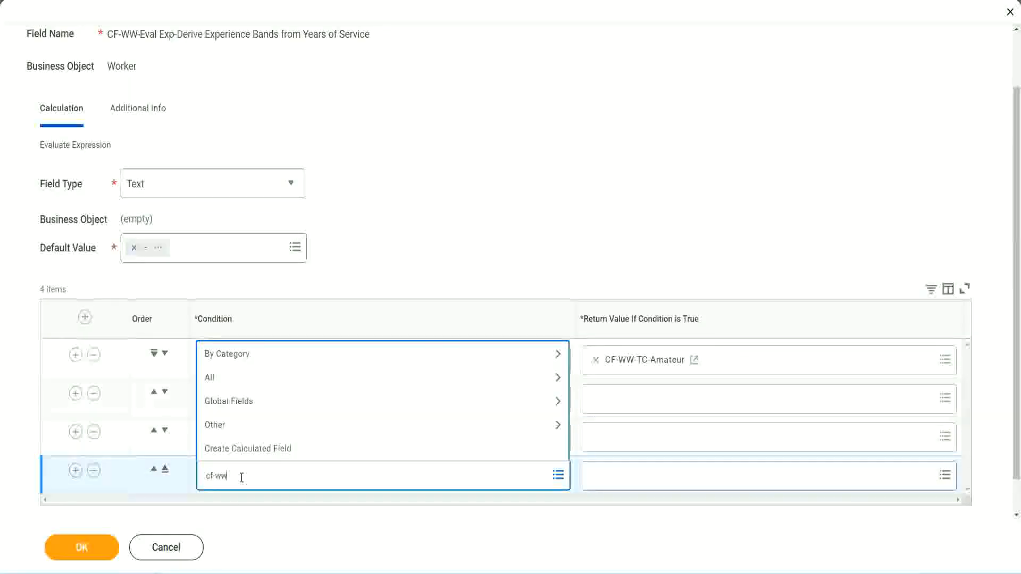
{"action": "type", "text": " tf 31"}
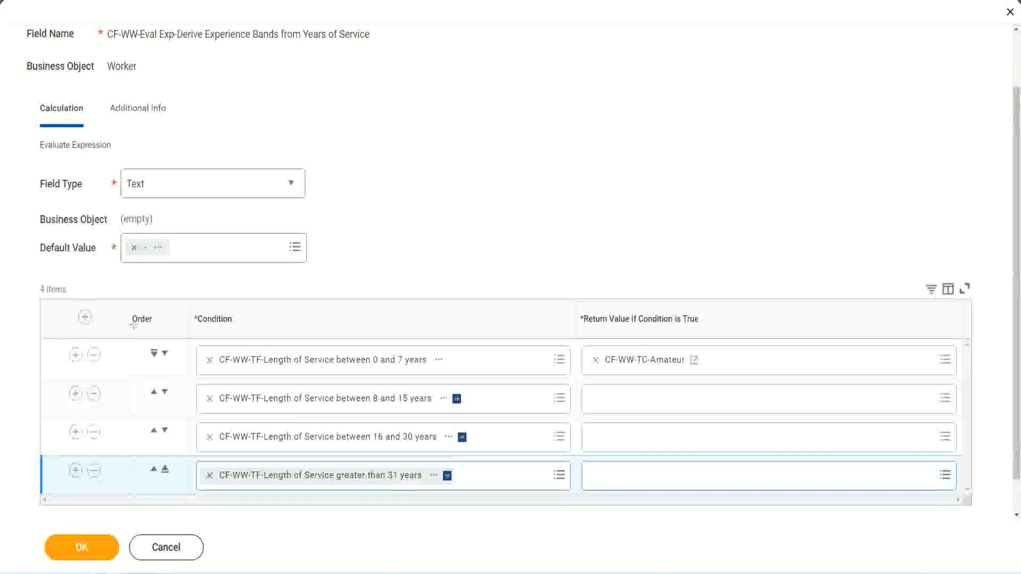
{"action": "left_click_drag", "start_coordinate": [114, 312], "coordinate": [113, 421]}
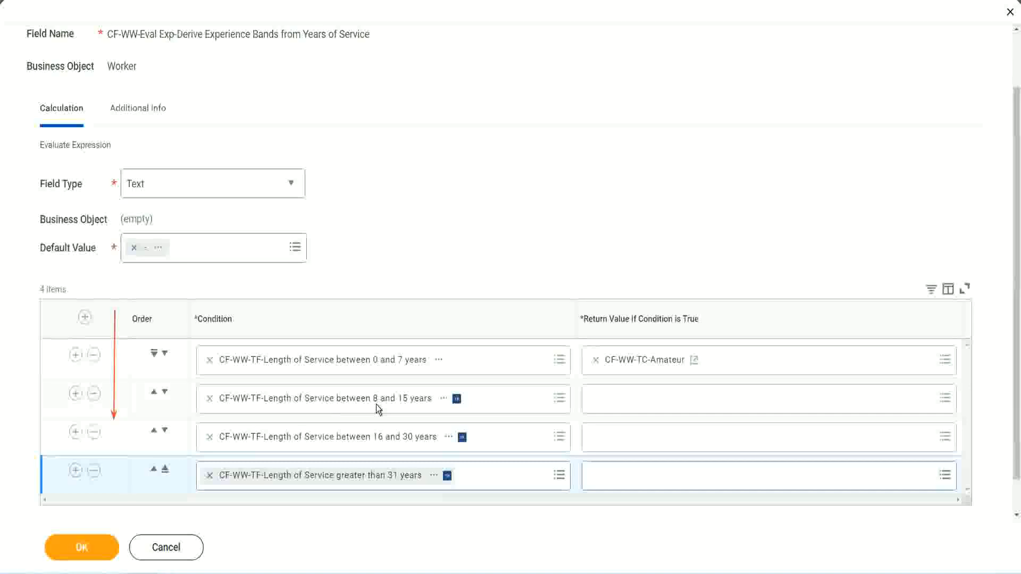
Reorder the conditions so the 8–15 years row sits above the 0–7 years row.
{"action": "left_click", "coordinate": [155, 394]}
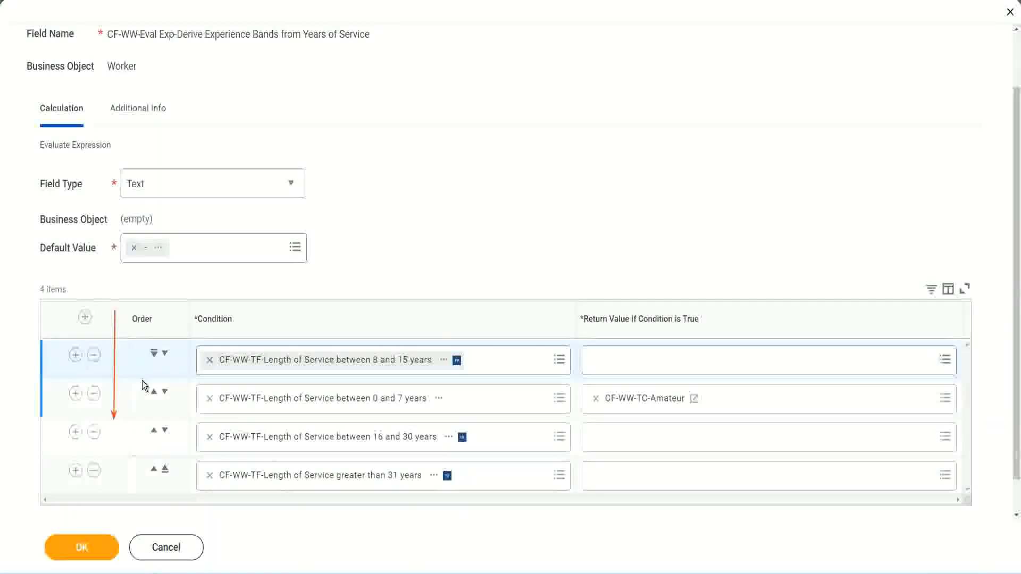
{"action": "left_click", "coordinate": [165, 354]}
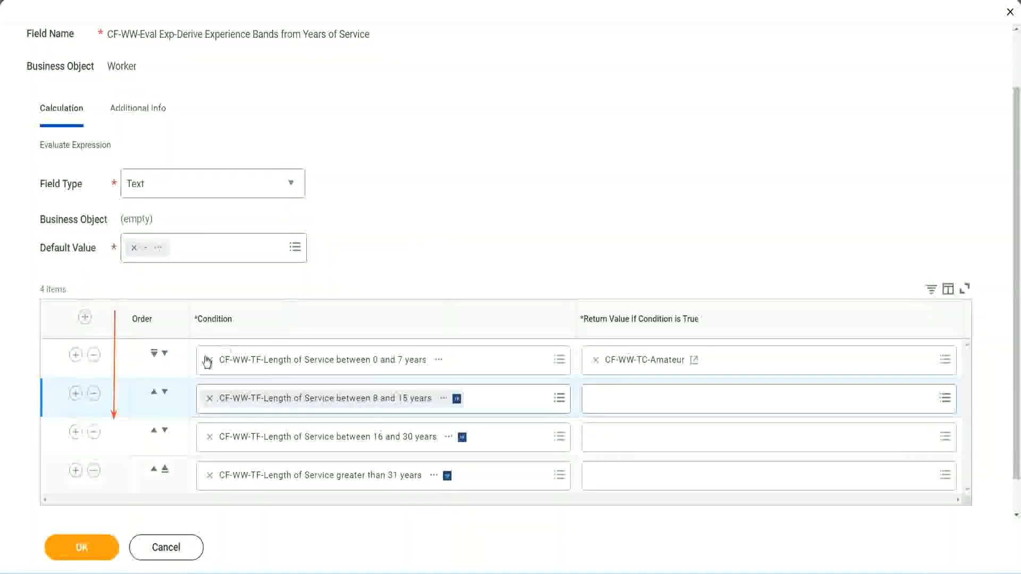
{"action": "left_click", "coordinate": [154, 394]}
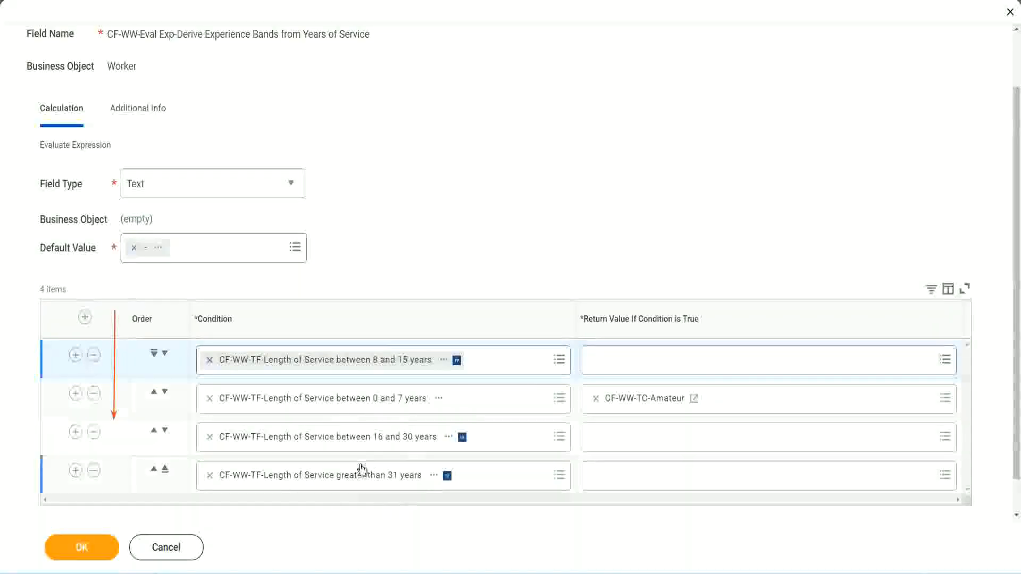
Copy the CF-WW-TC-Amateur name and move the 0–7 years condition back to first.
{"action": "right_click", "coordinate": [645, 404]}
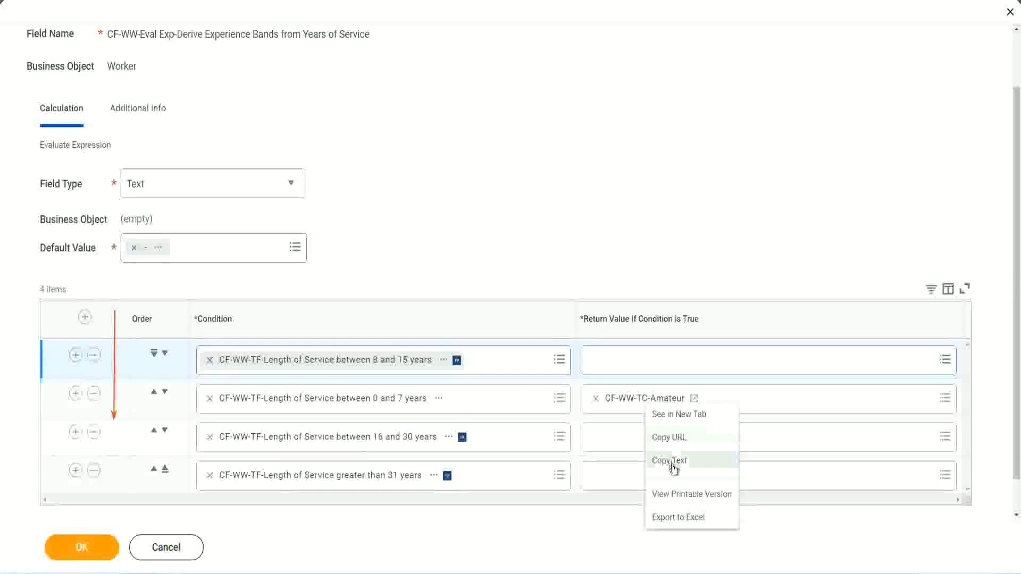
{"action": "left_click", "coordinate": [671, 461]}
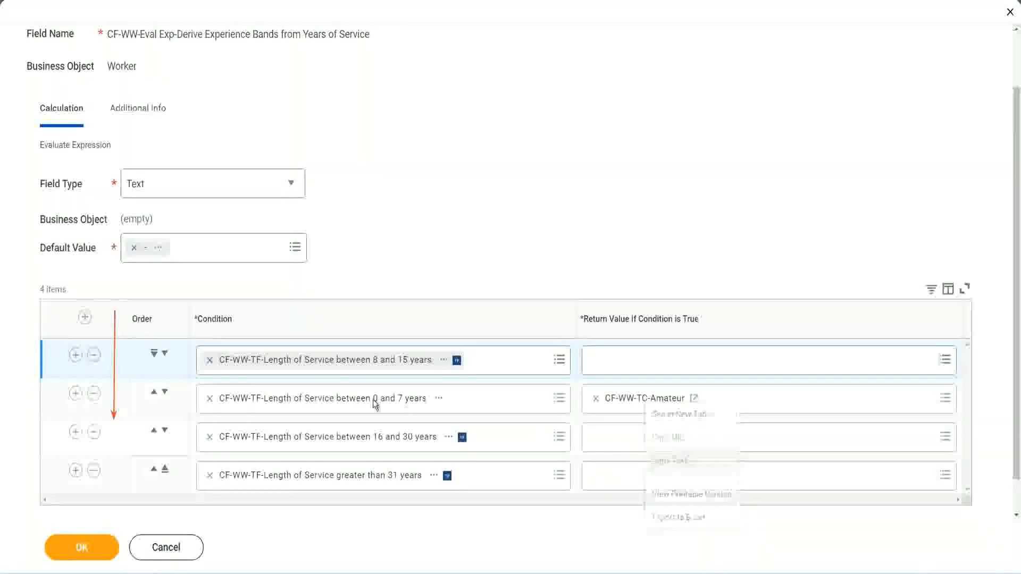
{"action": "left_click", "coordinate": [165, 353]}
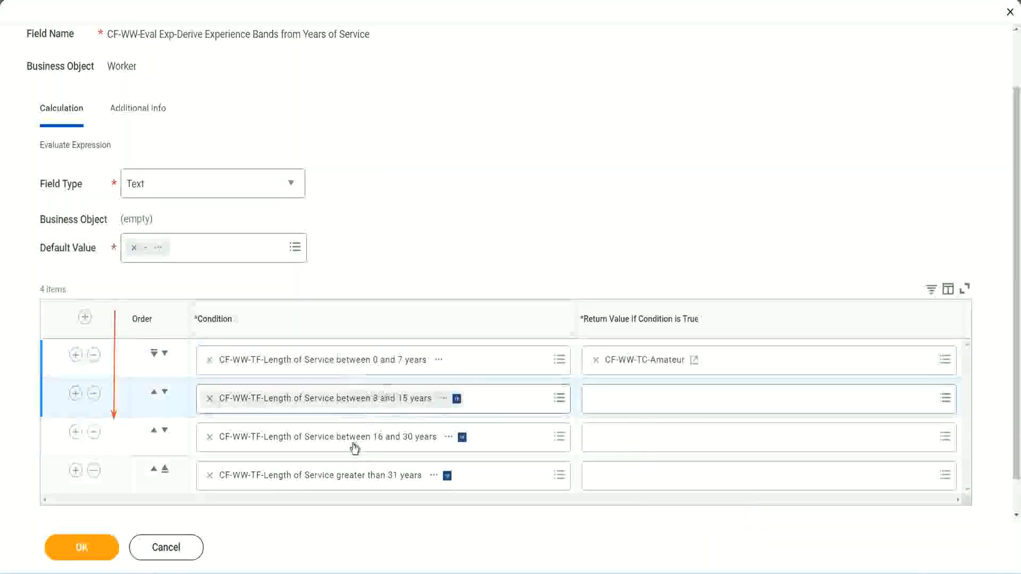
Create and save text constant CF-WW-TC-Experienced as the second row's return value.
{"action": "left_click", "coordinate": [592, 394]}
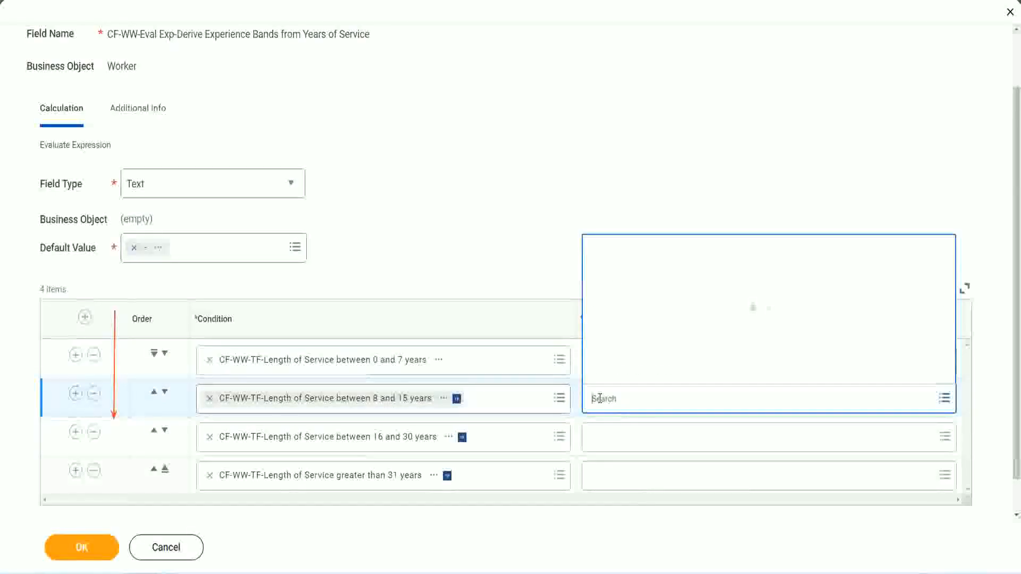
{"action": "left_click", "coordinate": [634, 374]}
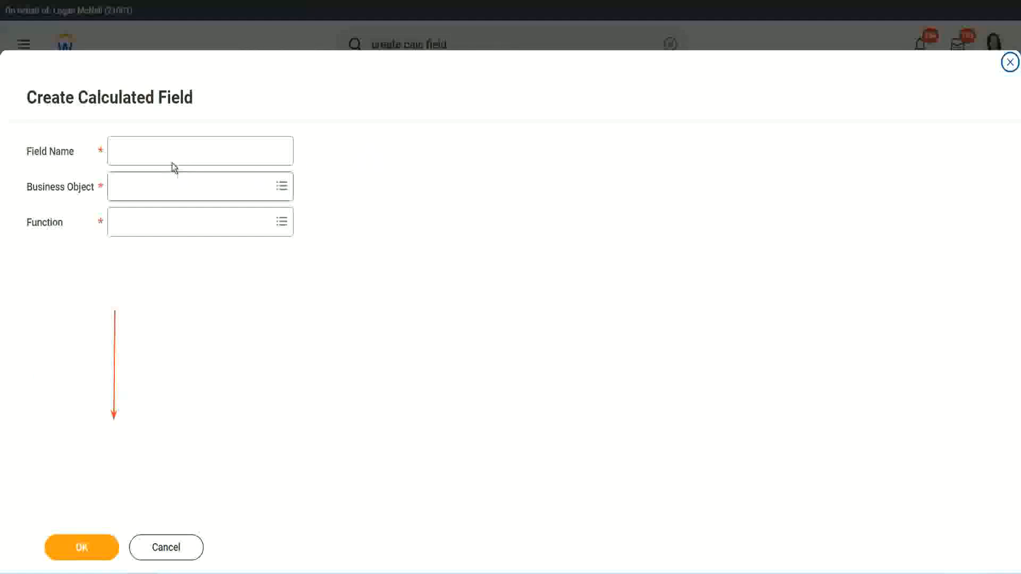
{"action": "left_click", "coordinate": [163, 151]}
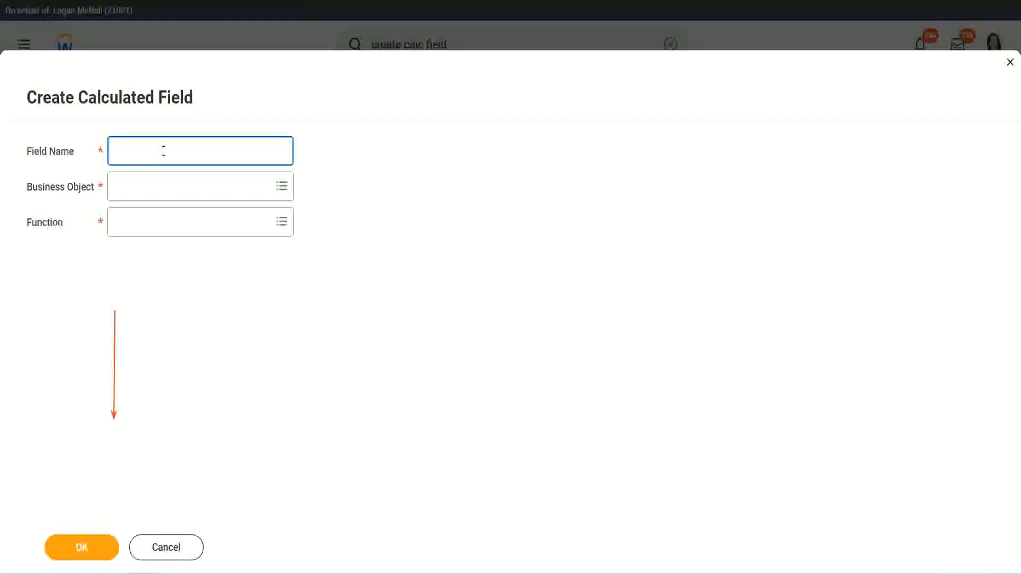
{"action": "type", "text": "CF-WW-TC-Amateur"}
{"action": "double_click", "coordinate": [174, 153]}
{"action": "type", "text": "Exper"}
{"action": "type", "text": "ienced"}
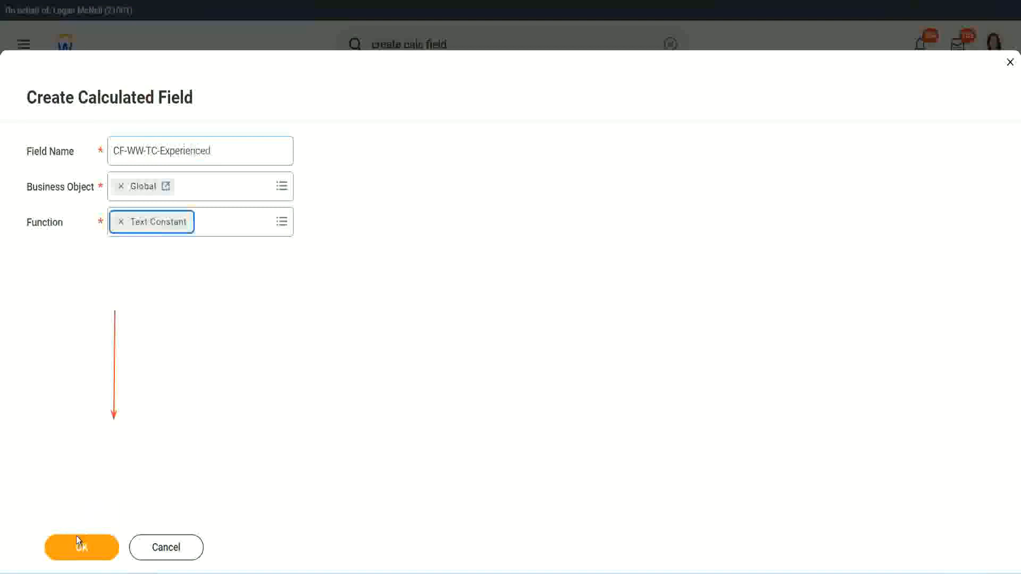
{"action": "left_click", "coordinate": [80, 546]}
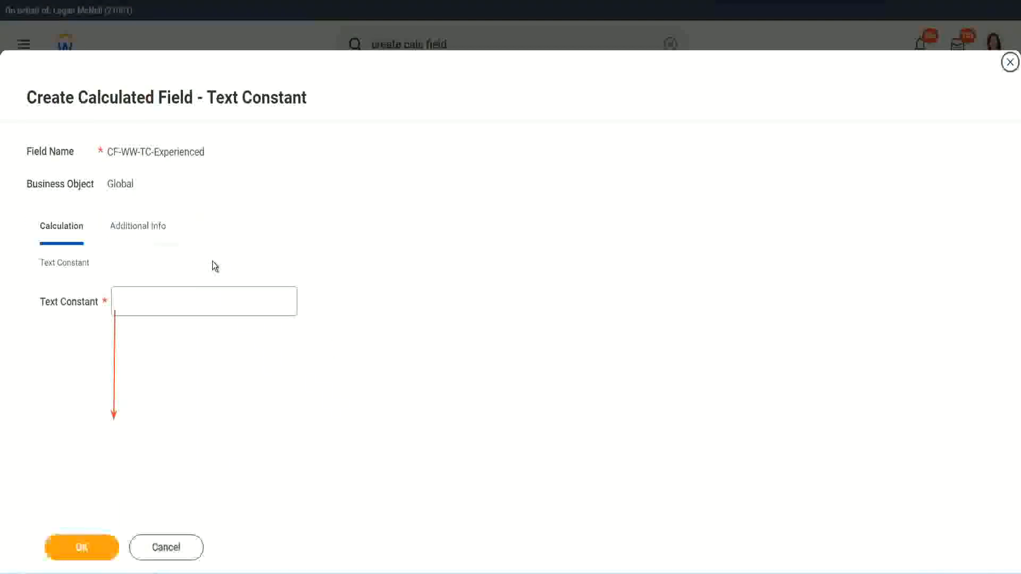
{"action": "left_click", "coordinate": [156, 303]}
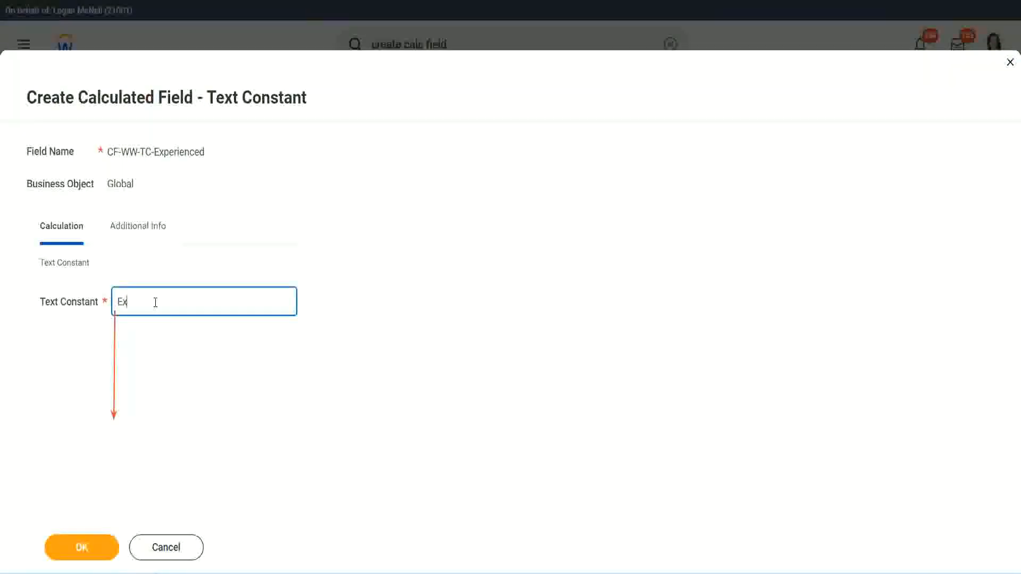
{"action": "left_click", "coordinate": [84, 548]}
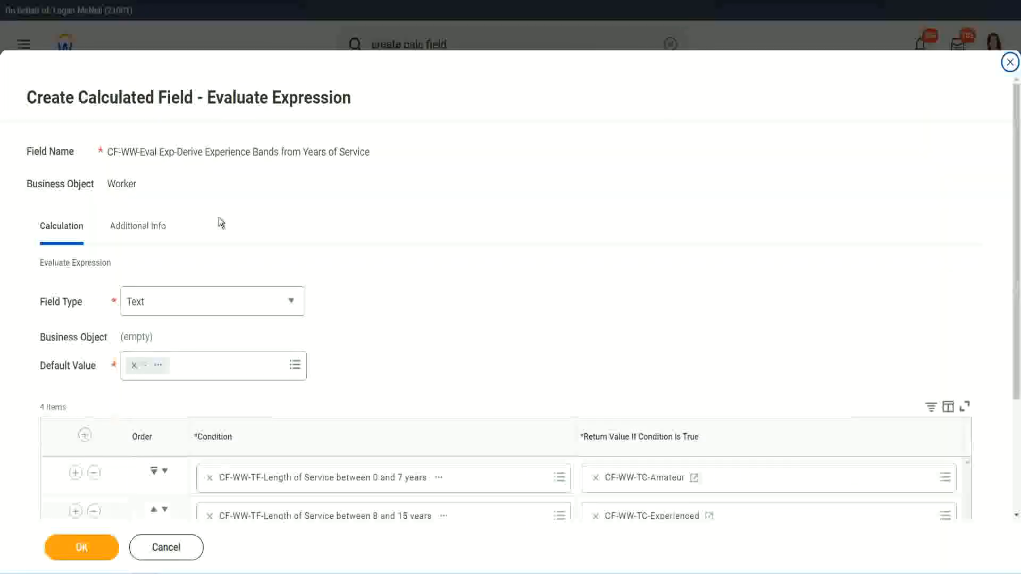
Start a new calculated field for row three's return value with the Global business object.
{"action": "scroll", "coordinate": [471, 277], "scroll_direction": "down", "scroll_amount": 3}
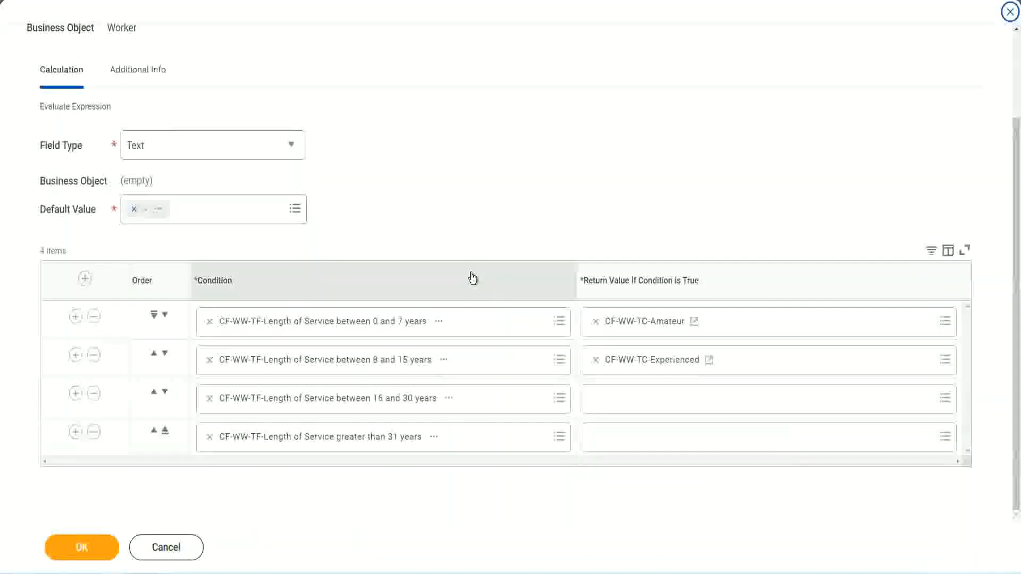
{"action": "left_click", "coordinate": [636, 404]}
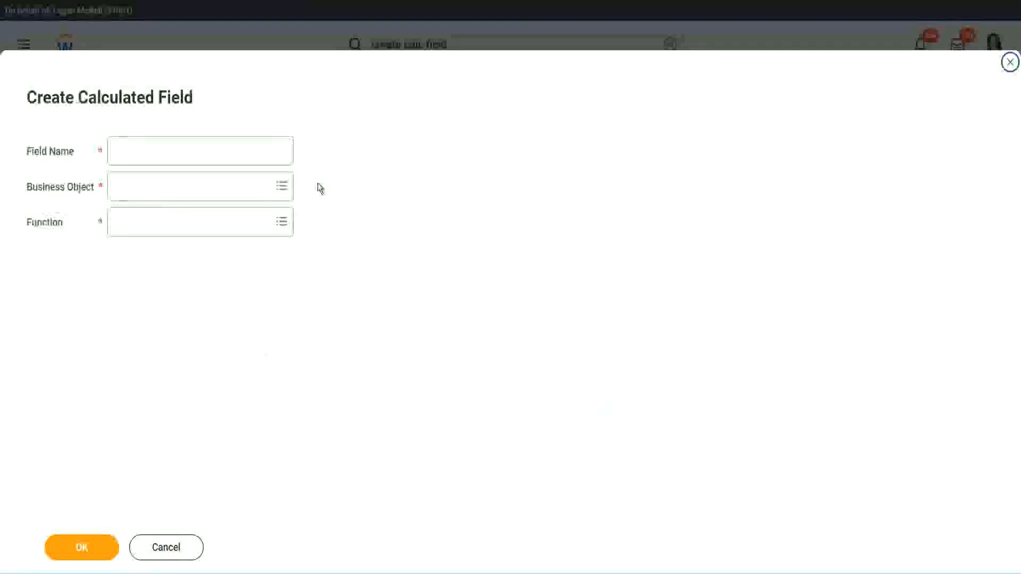
{"action": "left_click", "coordinate": [217, 151]}
{"action": "type", "text": "CF-WW-TC-Amateur"}
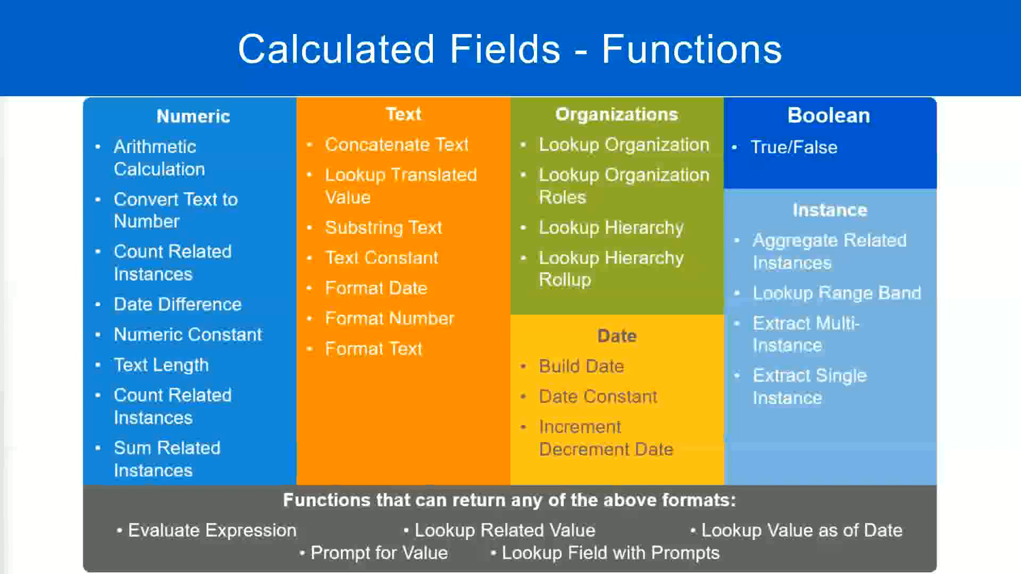
{"action": "key", "text": "alt+Tab"}
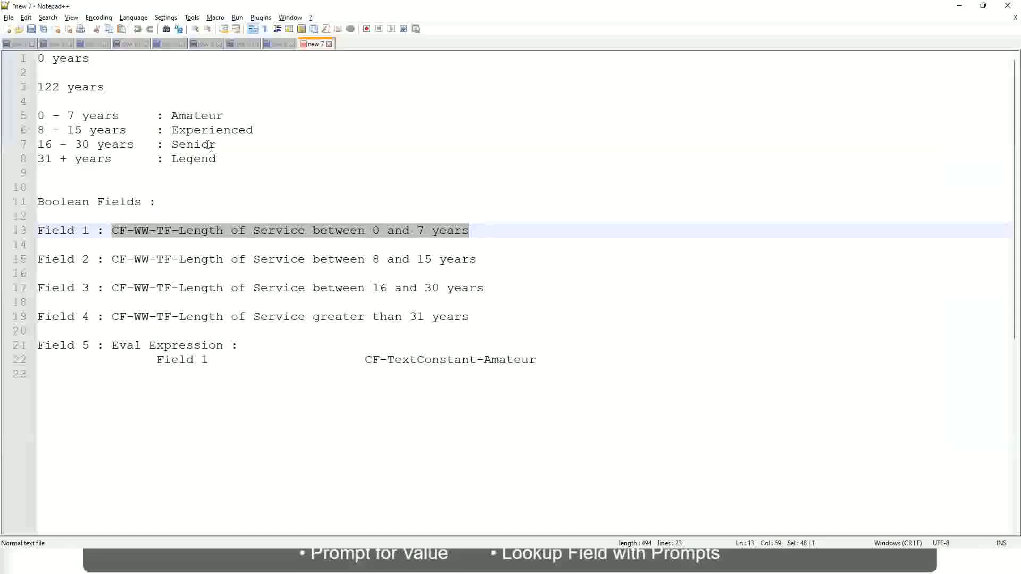
{"action": "key", "text": "alt+Tab"}
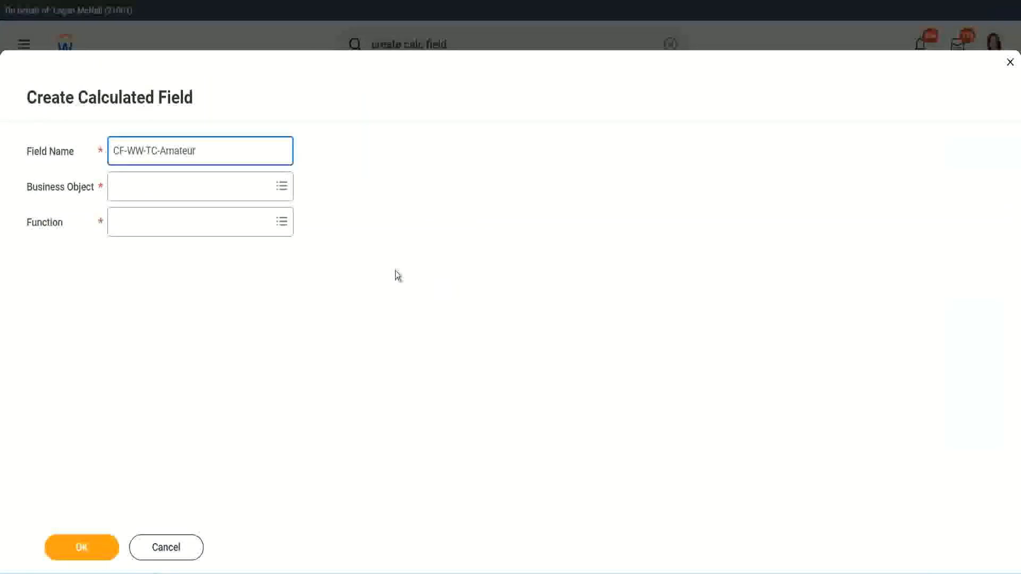
{"action": "left_click", "coordinate": [117, 187]}
{"action": "type", "text": "global"}
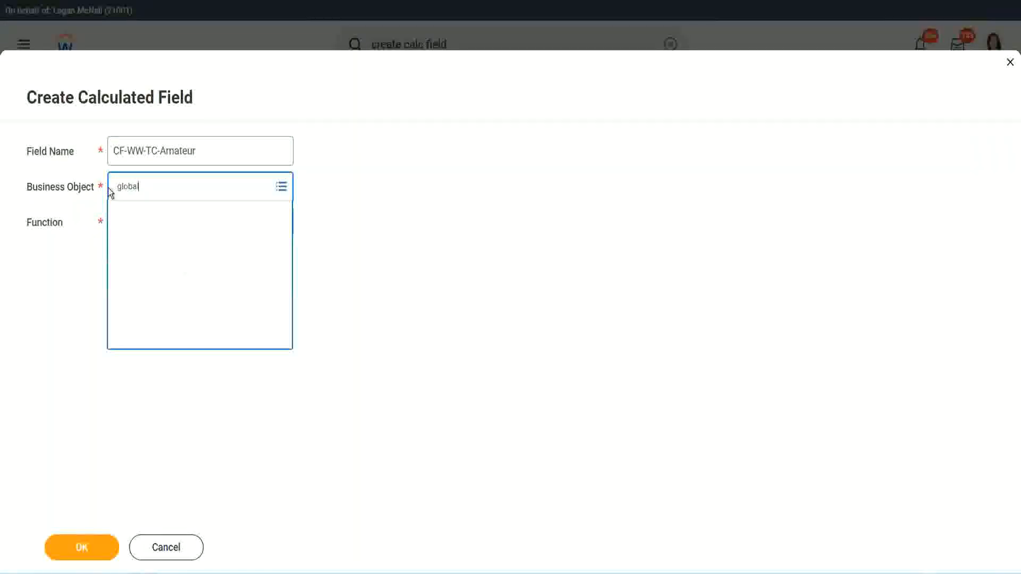
{"action": "key", "text": "Return"}
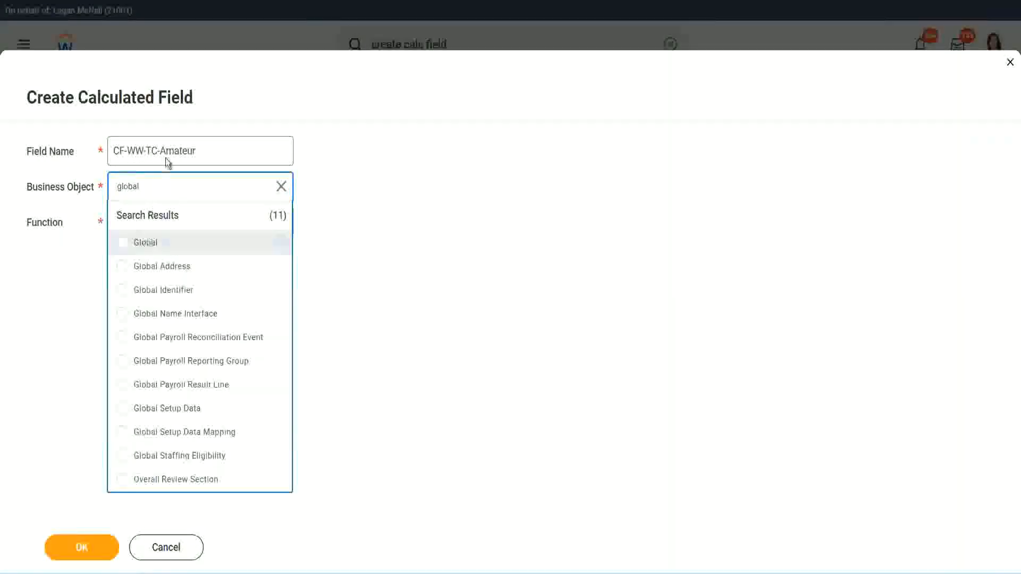
{"action": "left_click", "coordinate": [175, 150]}
Rename it CF-WW-TC-Senior, choose Text Constant, and save it with value Senior.
{"action": "double_click", "coordinate": [178, 150]}
{"action": "type", "text": "S"}
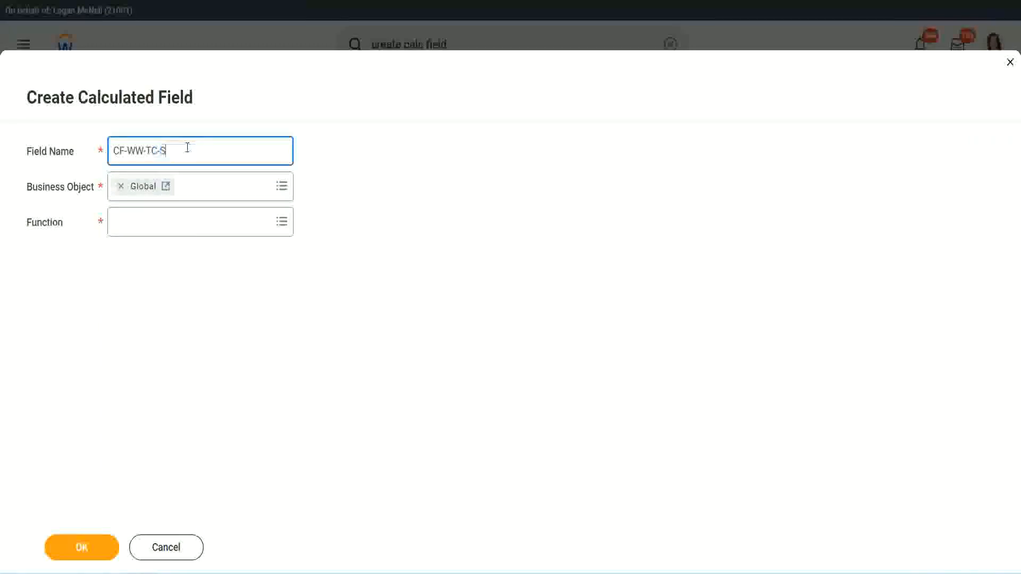
{"action": "type", "text": "enior"}
{"action": "left_click", "coordinate": [163, 232]}
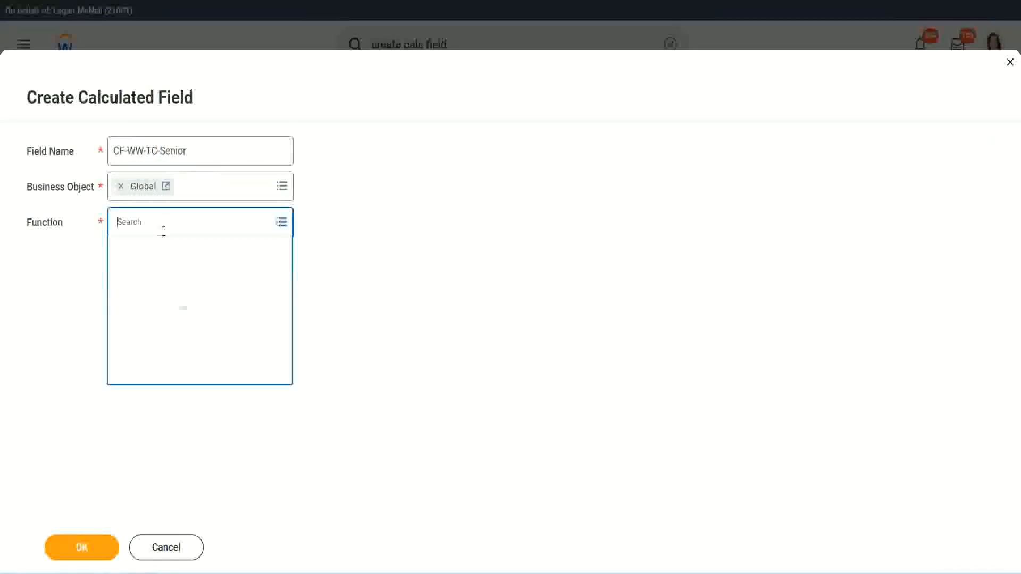
{"action": "type", "text": "tc"}
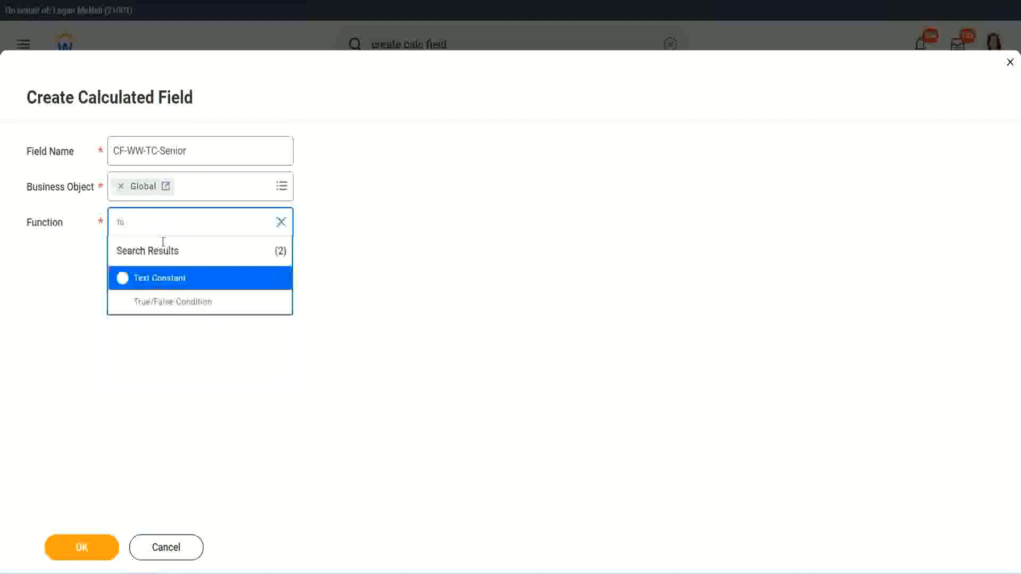
{"action": "left_click", "coordinate": [158, 277]}
{"action": "left_click", "coordinate": [91, 554]}
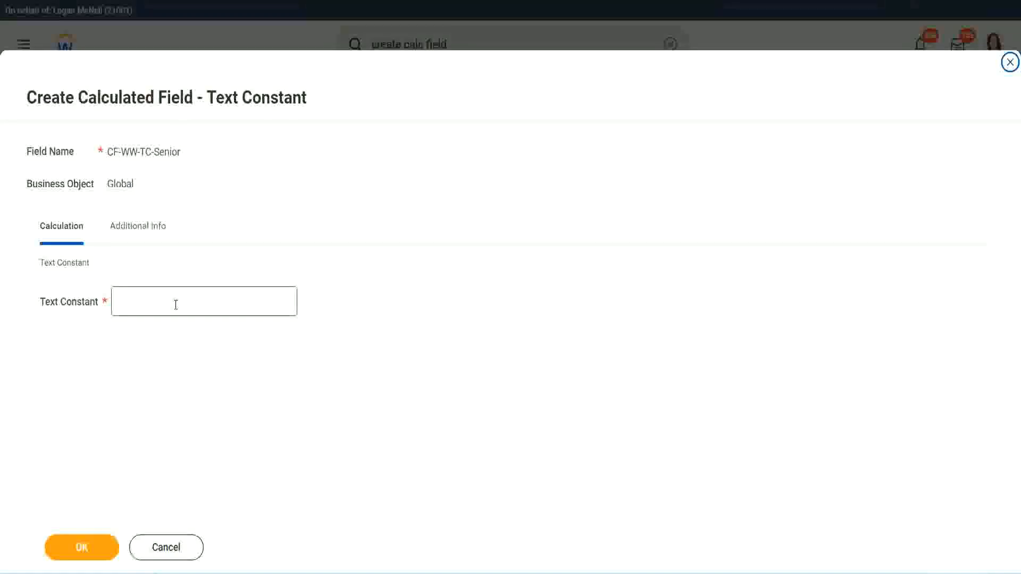
{"action": "left_click", "coordinate": [172, 298]}
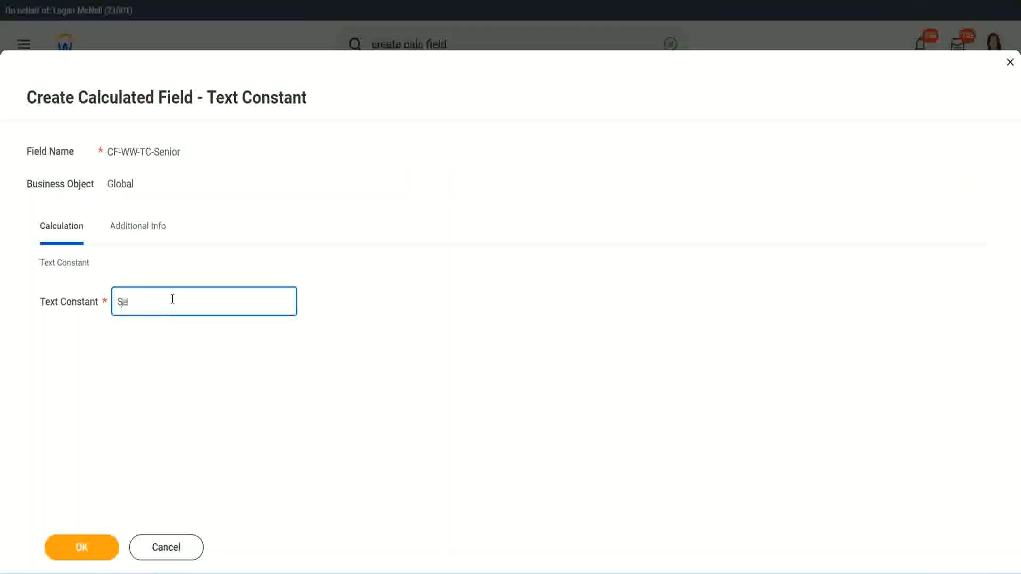
{"action": "left_click", "coordinate": [100, 538]}
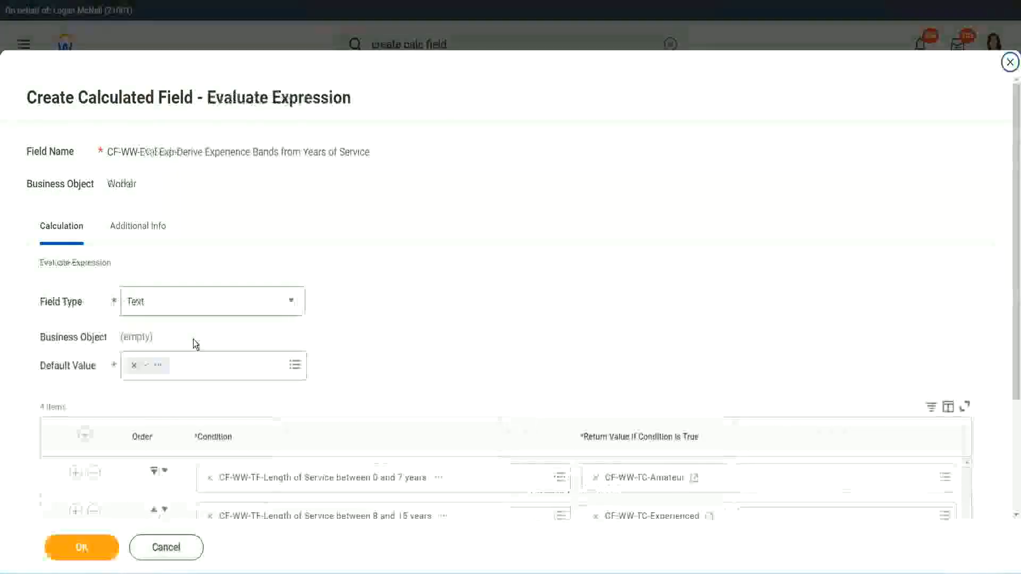
Copy the CF-WW-TC-Senior name and start a row-four field renamed CF-WW-TC-Legend.
{"action": "scroll", "coordinate": [738, 382], "scroll_direction": "down", "scroll_amount": 3}
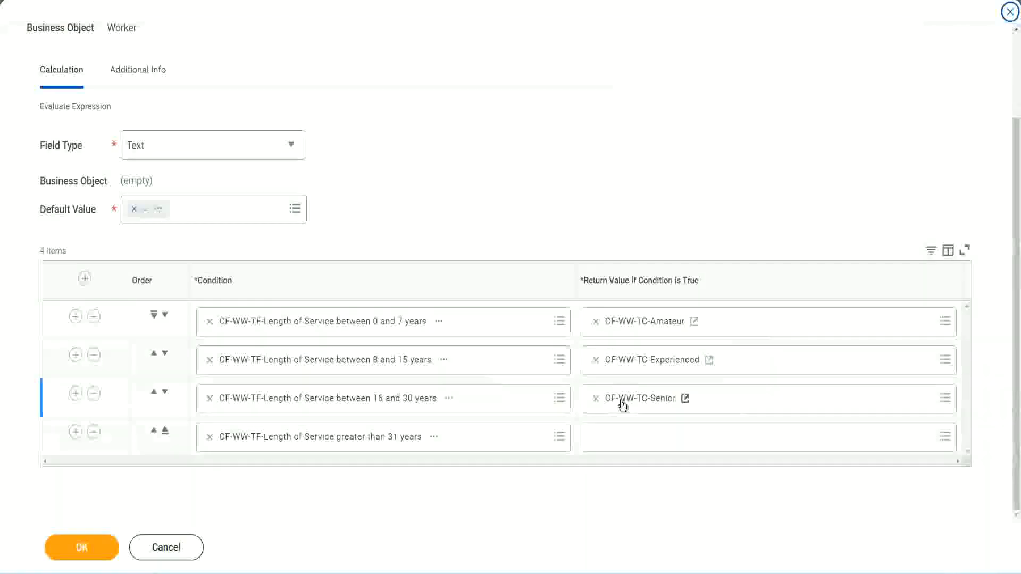
{"action": "right_click", "coordinate": [621, 401]}
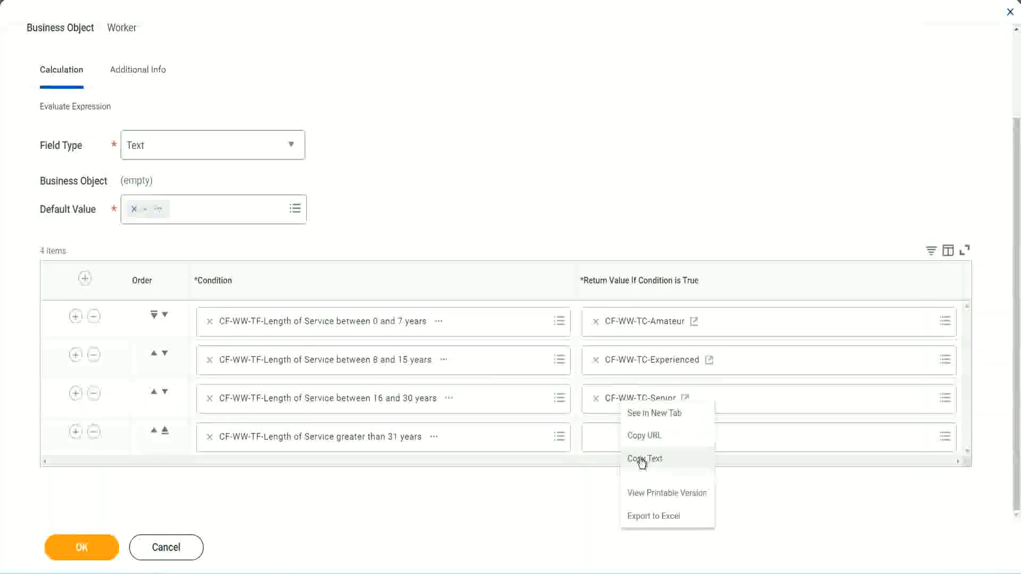
{"action": "left_click", "coordinate": [630, 456]}
{"action": "left_click", "coordinate": [621, 439]}
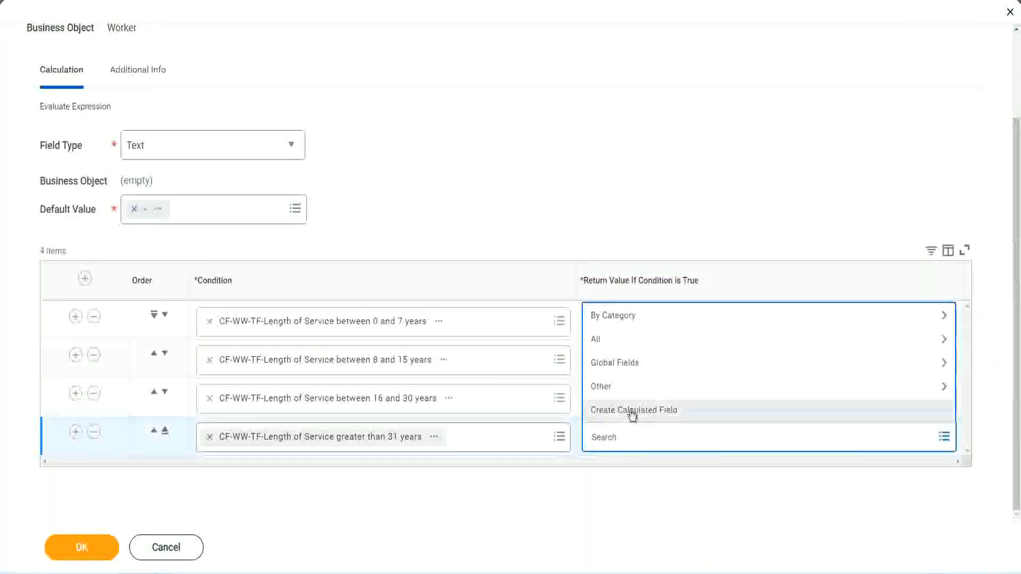
{"action": "left_click", "coordinate": [632, 414]}
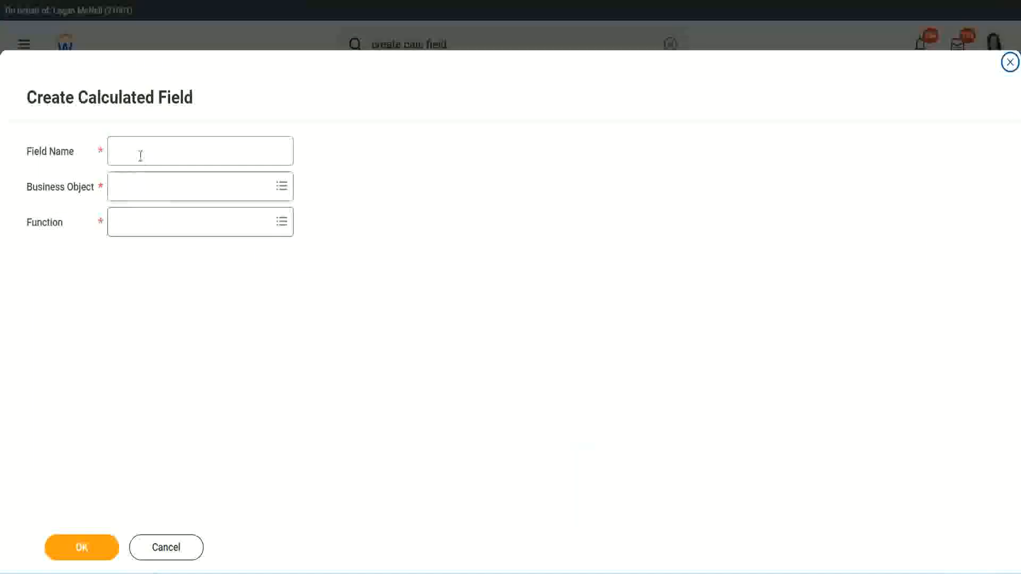
{"action": "left_click", "coordinate": [140, 155]}
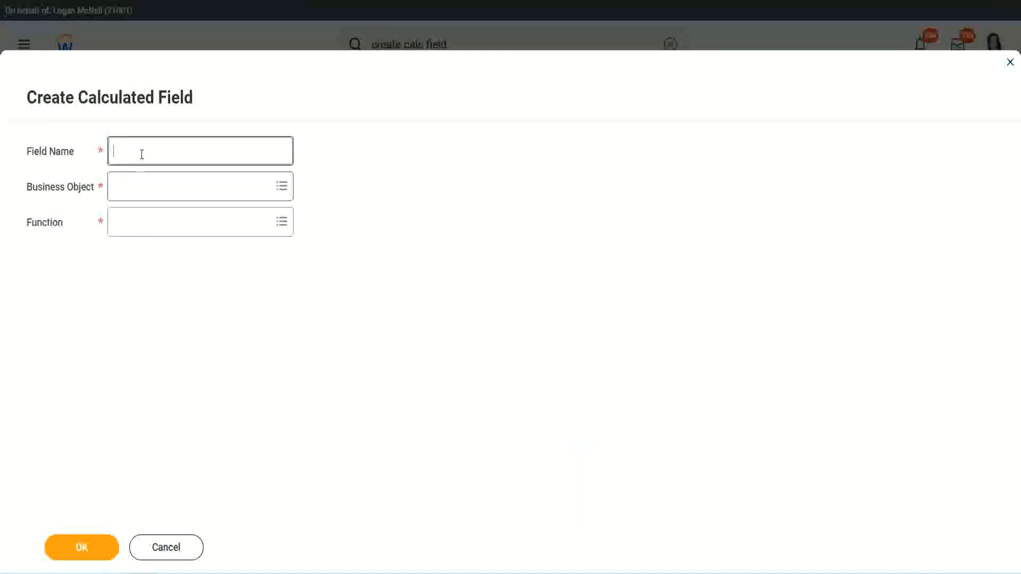
{"action": "key", "text": "ctrl+v"}
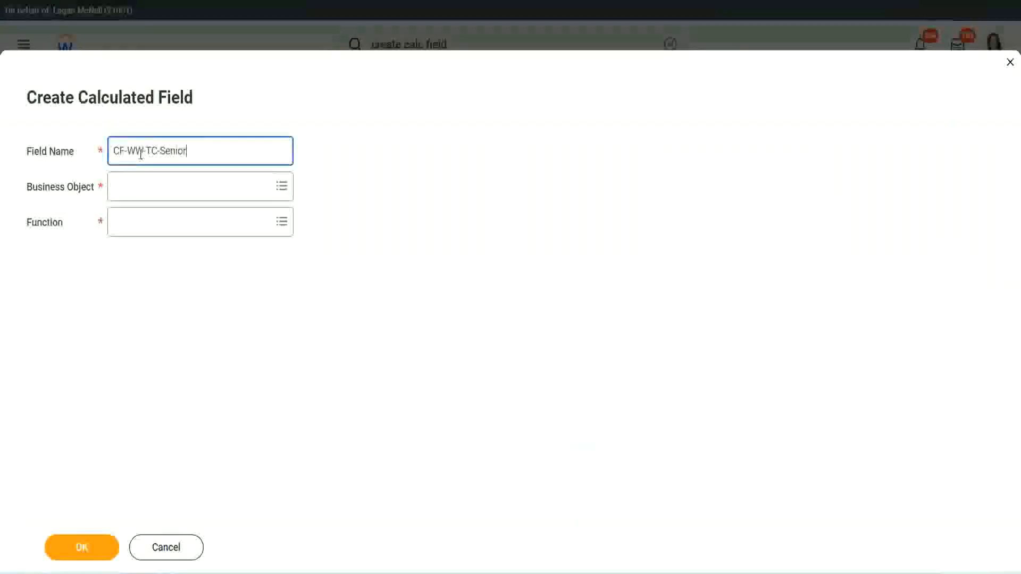
{"action": "double_click", "coordinate": [185, 150]}
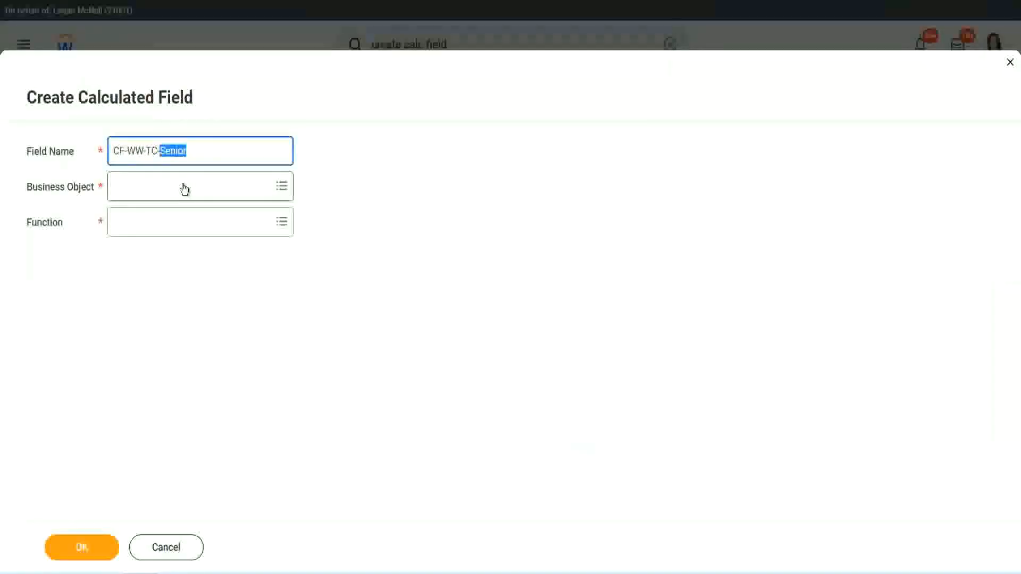
{"action": "type", "text": "Legend"}
Set the Legend field to Global with the Text Constant function and save the value Legend.
{"action": "left_click", "coordinate": [143, 194]}
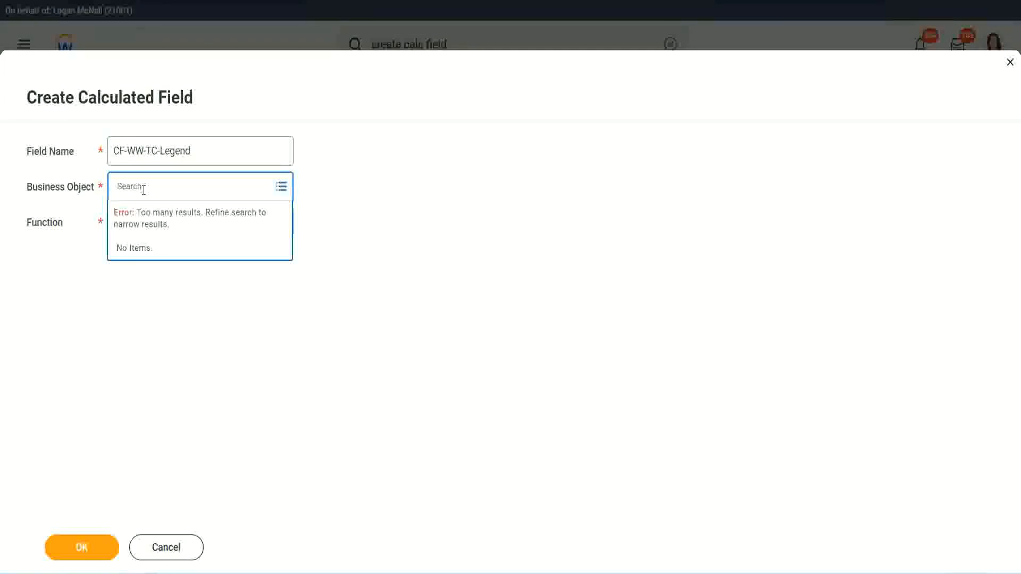
{"action": "type", "text": "wo"}
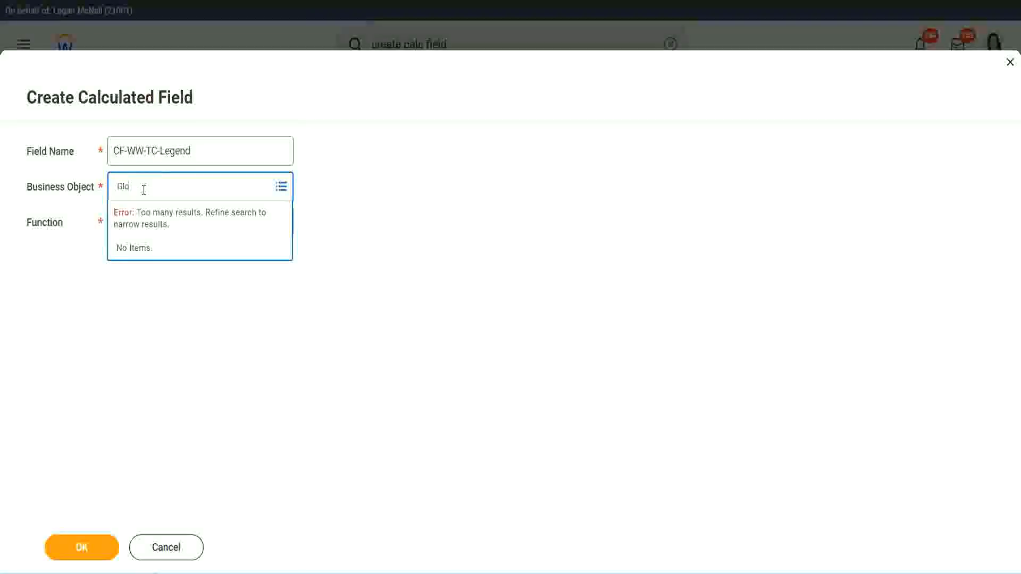
{"action": "type", "text": "bal"}
{"action": "key", "text": "Return"}
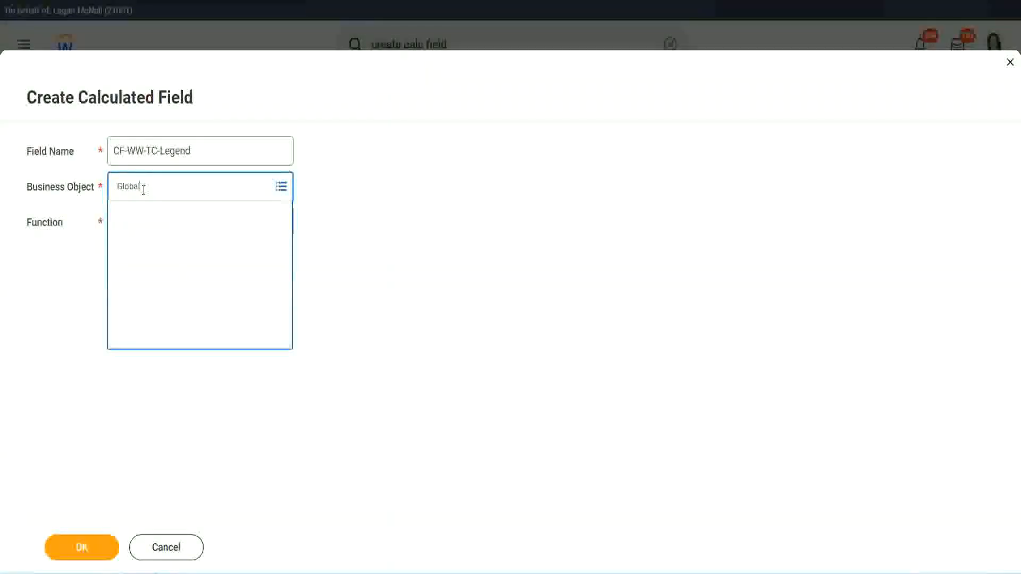
{"action": "left_click", "coordinate": [152, 245]}
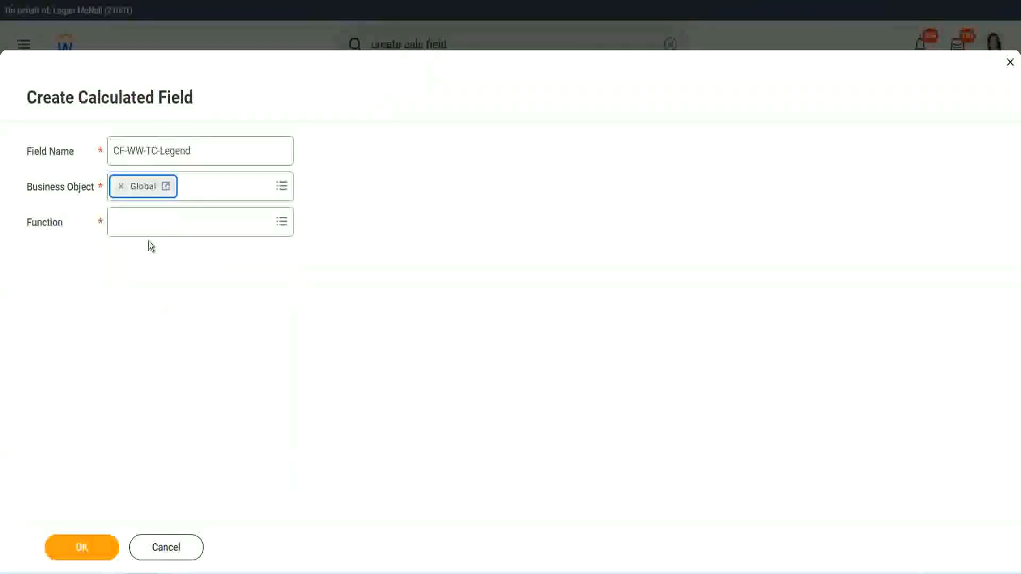
{"action": "left_click", "coordinate": [146, 222]}
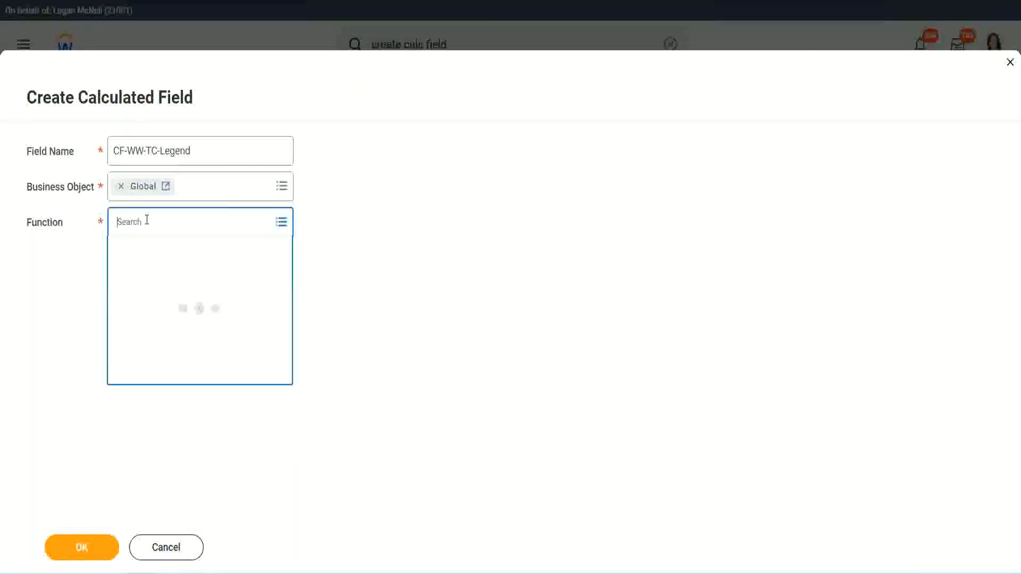
{"action": "type", "text": "td"}
{"action": "key", "text": "Return"}
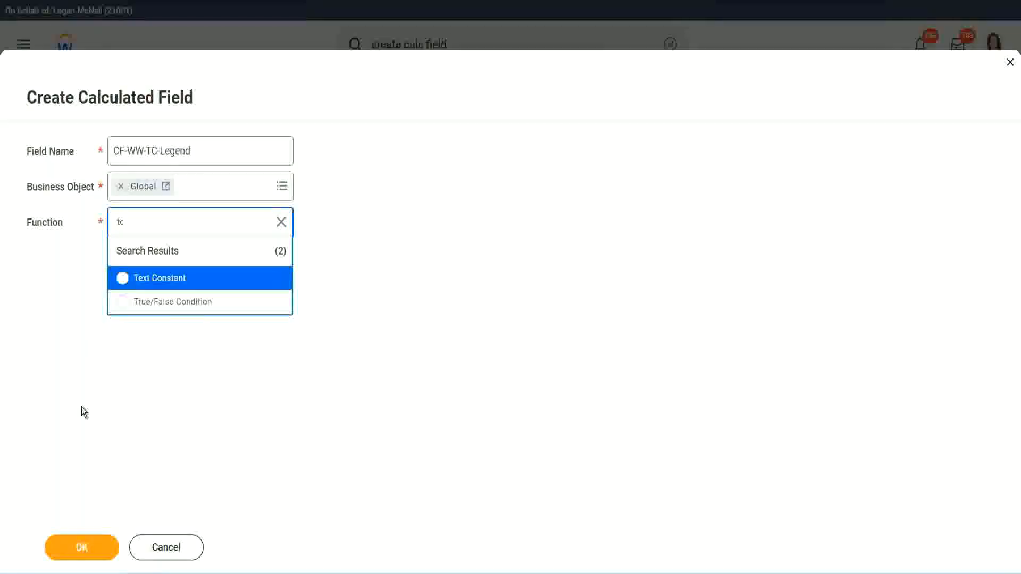
{"action": "left_click", "coordinate": [184, 288]}
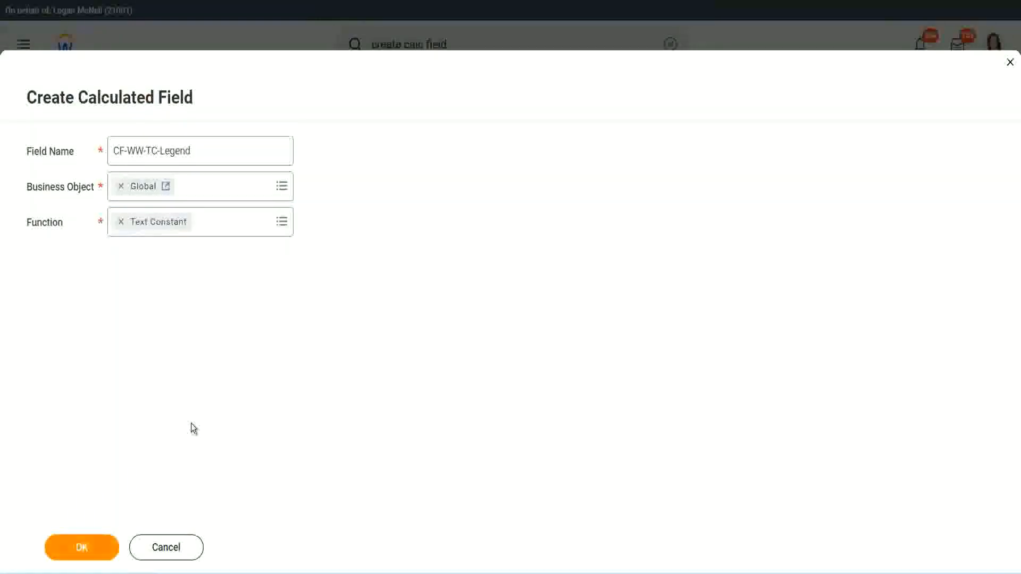
{"action": "key", "text": "Return"}
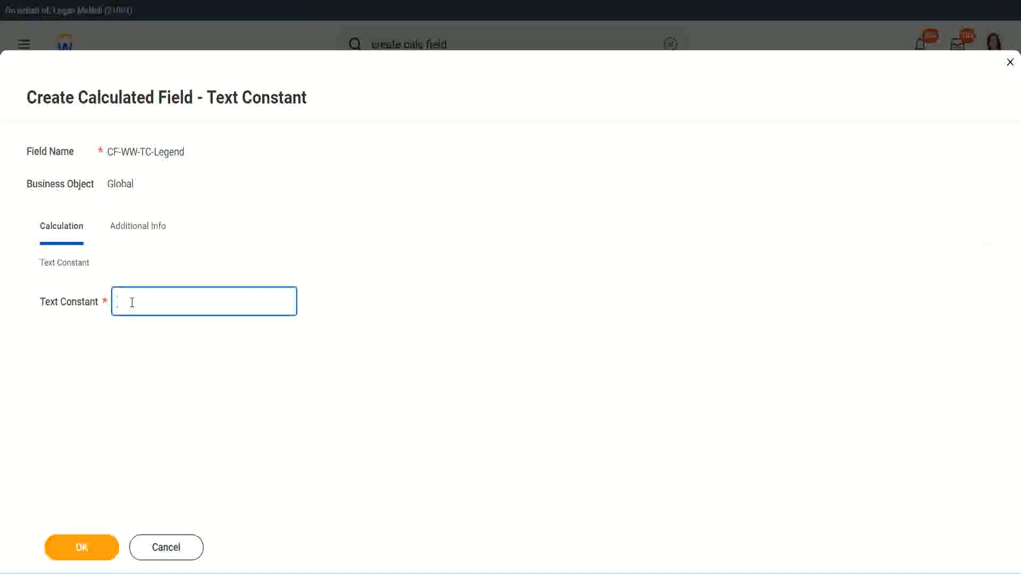
{"action": "type", "text": "Legend"}
{"action": "left_click", "coordinate": [88, 552]}
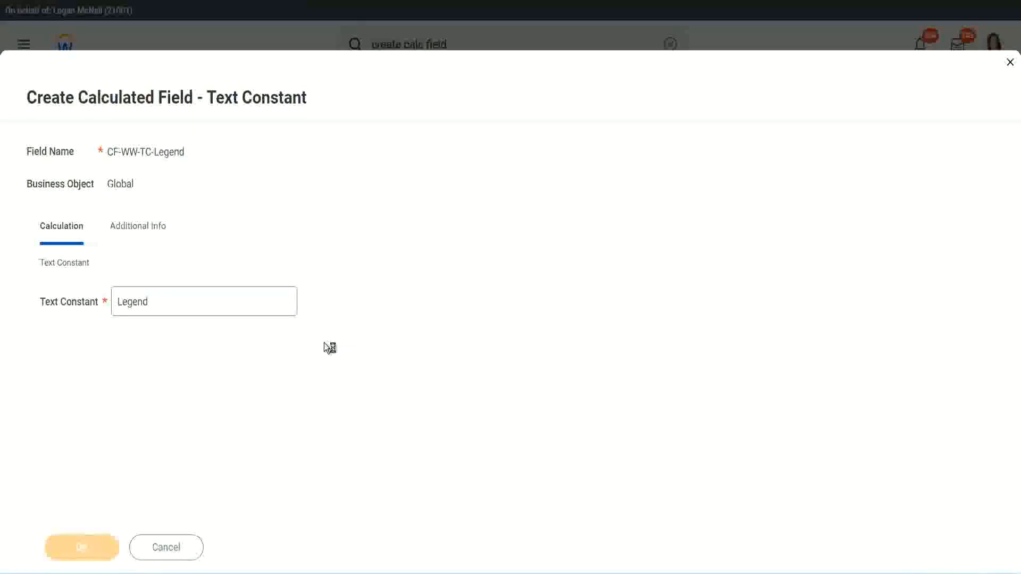
{"action": "scroll", "coordinate": [541, 285], "scroll_direction": "down", "scroll_amount": 3}
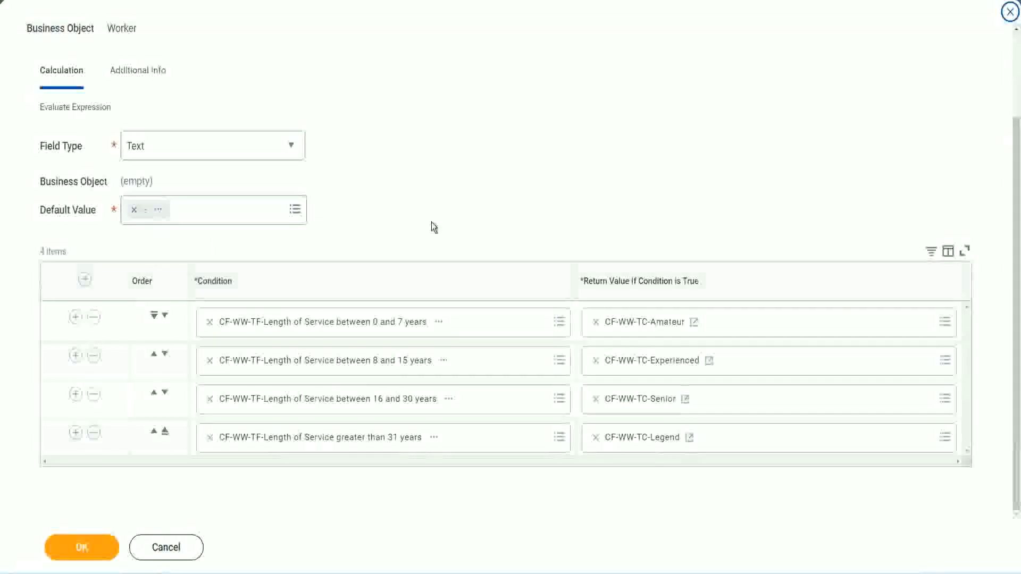
{"action": "scroll", "coordinate": [433, 214], "scroll_direction": "up", "scroll_amount": 2}
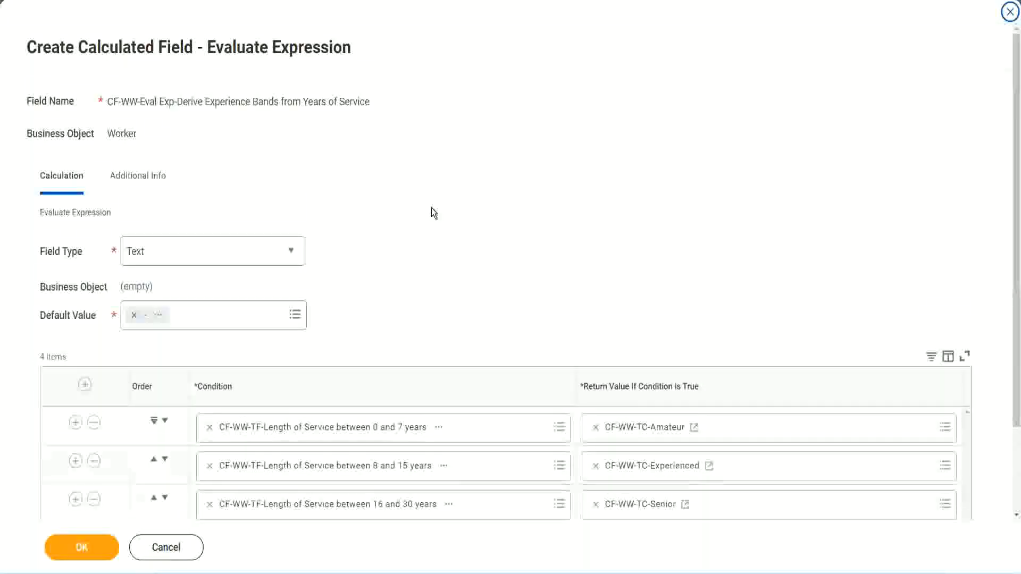
{"action": "scroll", "coordinate": [432, 213], "scroll_direction": "down", "scroll_amount": 2}
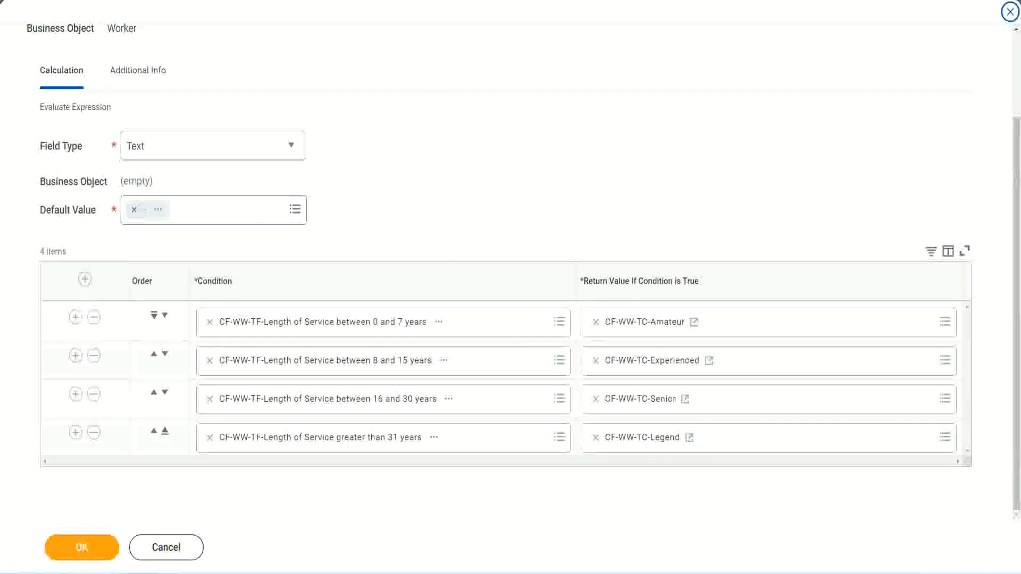
{"action": "left_click_drag", "start_coordinate": [655, 149], "coordinate": [662, 254]}
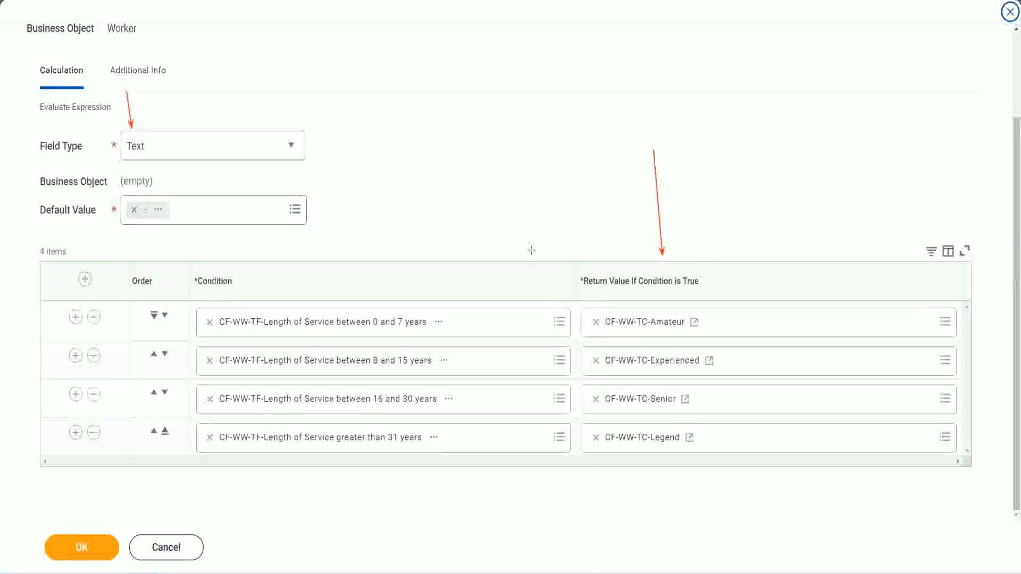
Save CF-WW-Eval Exp-Derive Experience Bands from Years of Service and copy its name as text.
{"action": "left_click", "coordinate": [88, 545]}
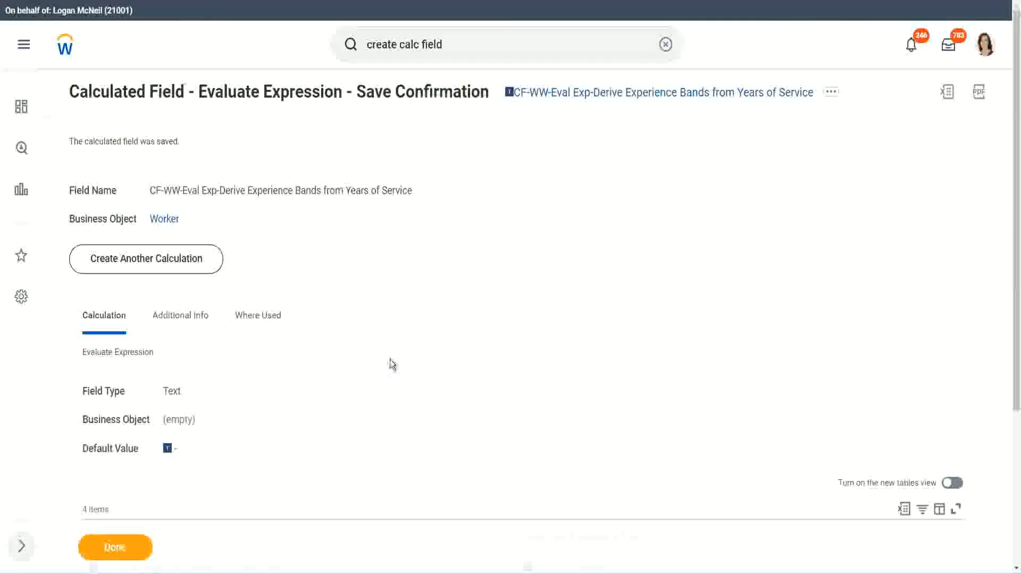
{"action": "scroll", "coordinate": [392, 364], "scroll_direction": "down", "scroll_amount": 4}
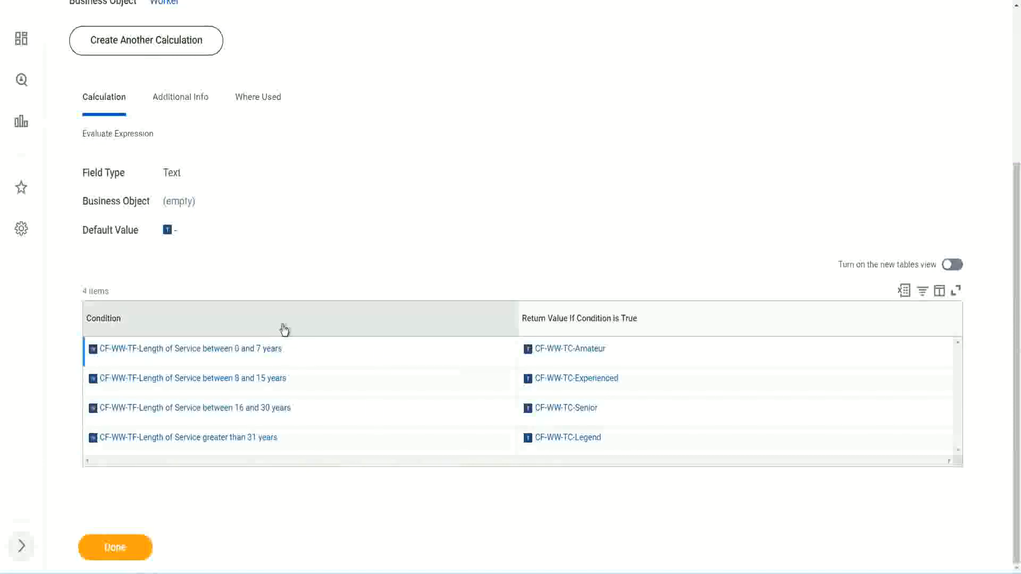
{"action": "scroll", "coordinate": [283, 326], "scroll_direction": "up", "scroll_amount": 4}
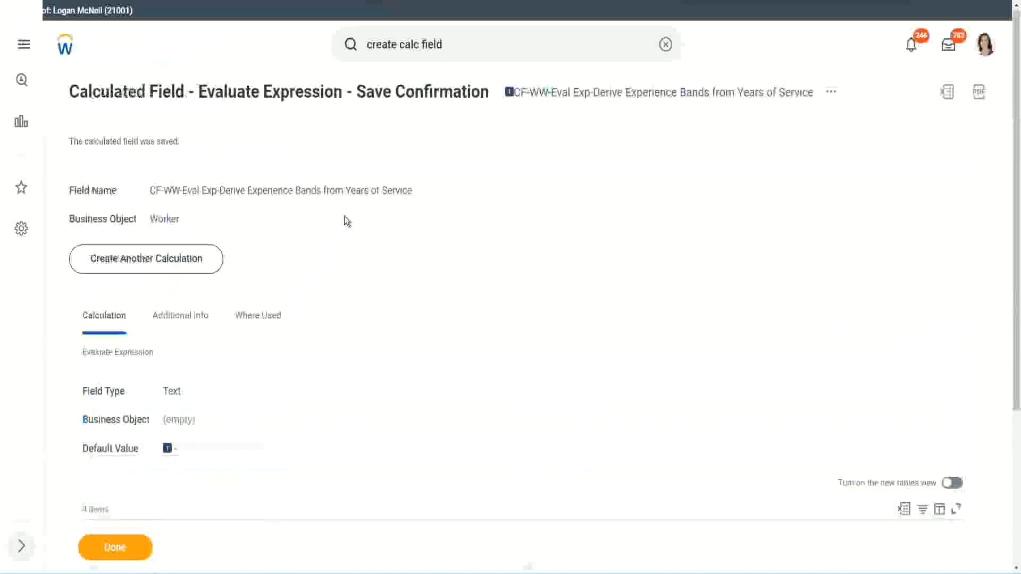
{"action": "right_click", "coordinate": [600, 100]}
{"action": "left_click", "coordinate": [629, 157]}
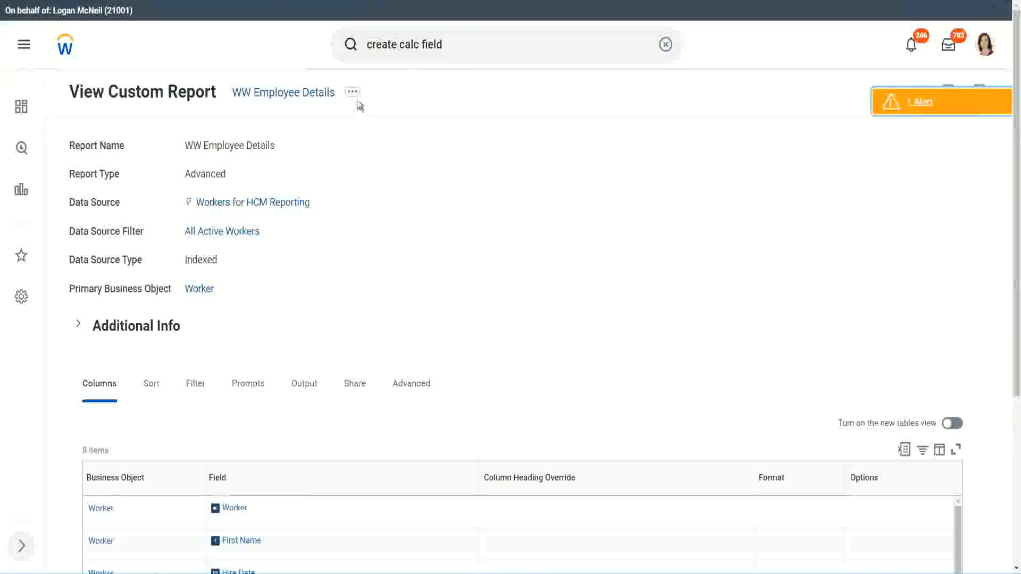
Open the WW Employee Details report definition for editing through Custom Report > Edit.
{"action": "left_click", "coordinate": [353, 93]}
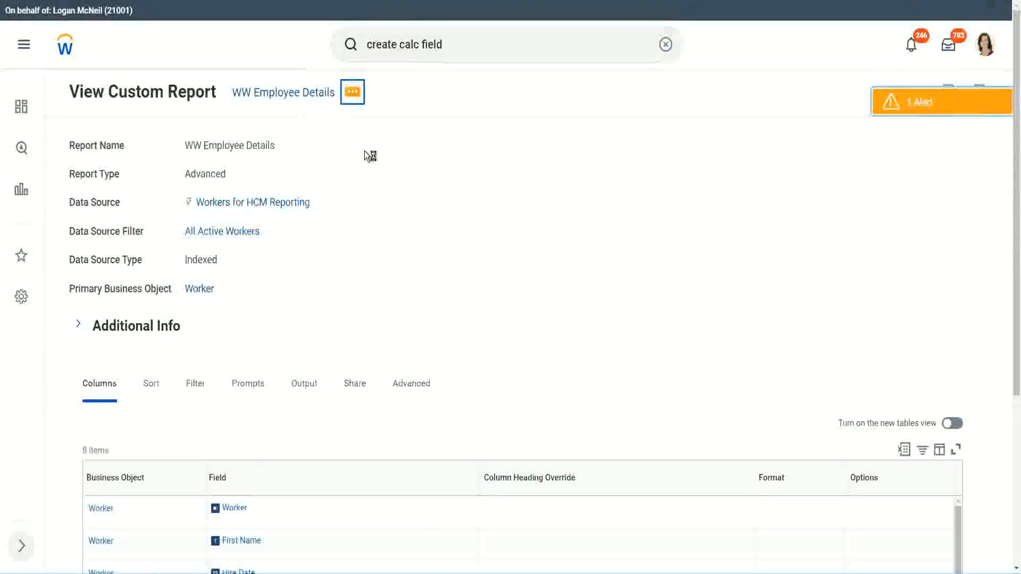
{"action": "mouse_move", "coordinate": [417, 152]}
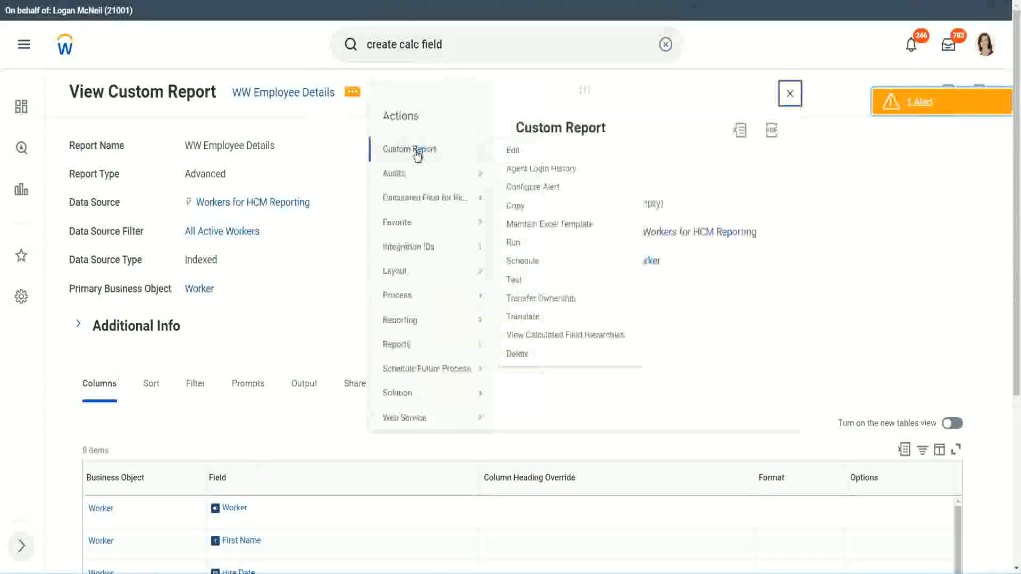
{"action": "left_click", "coordinate": [519, 153]}
Add a new blank row at the end of the report's Columns grid.
{"action": "scroll", "coordinate": [373, 232], "scroll_direction": "down", "scroll_amount": 4}
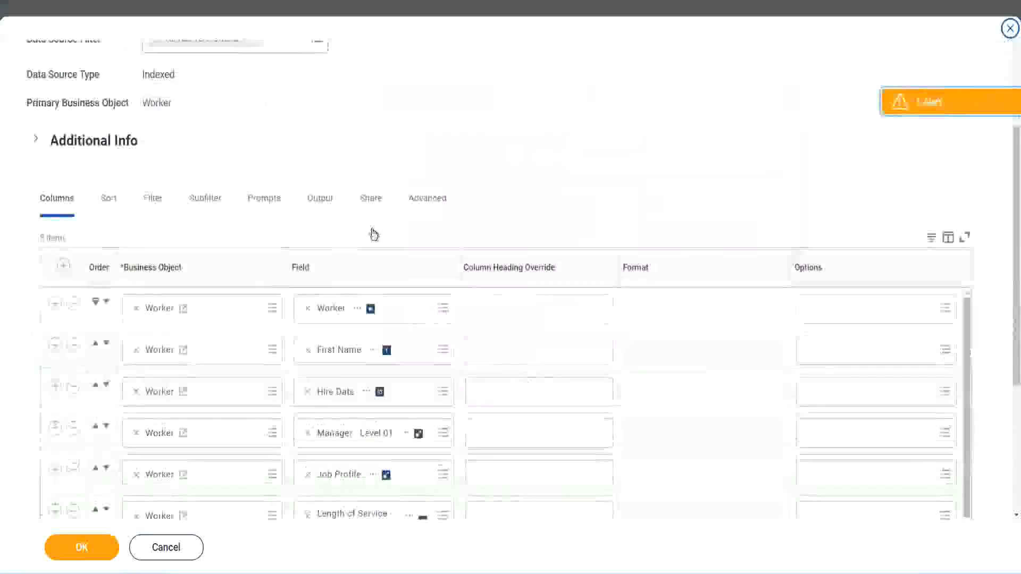
{"action": "scroll", "coordinate": [374, 234], "scroll_direction": "down", "scroll_amount": 2}
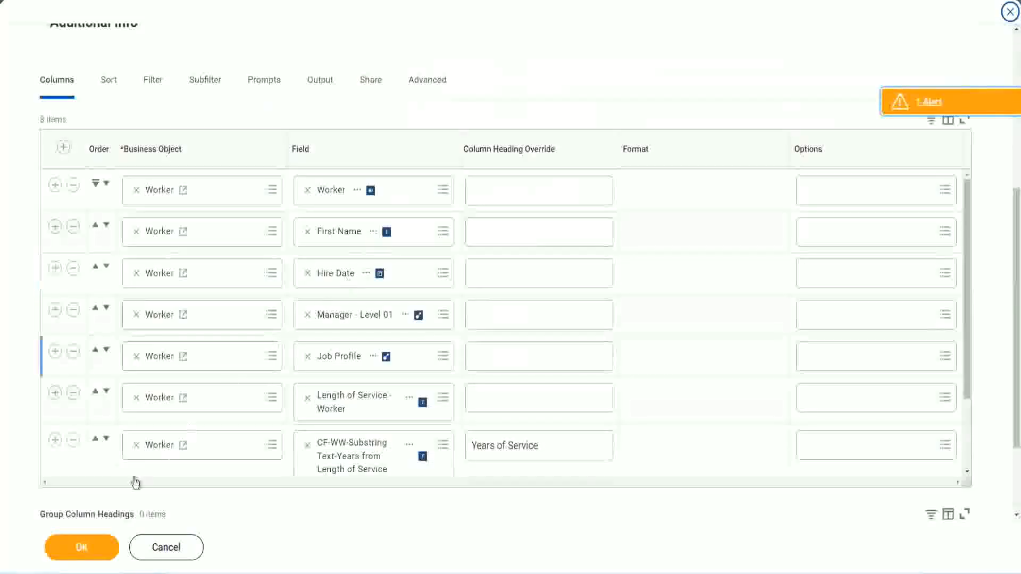
{"action": "left_click", "coordinate": [55, 440]}
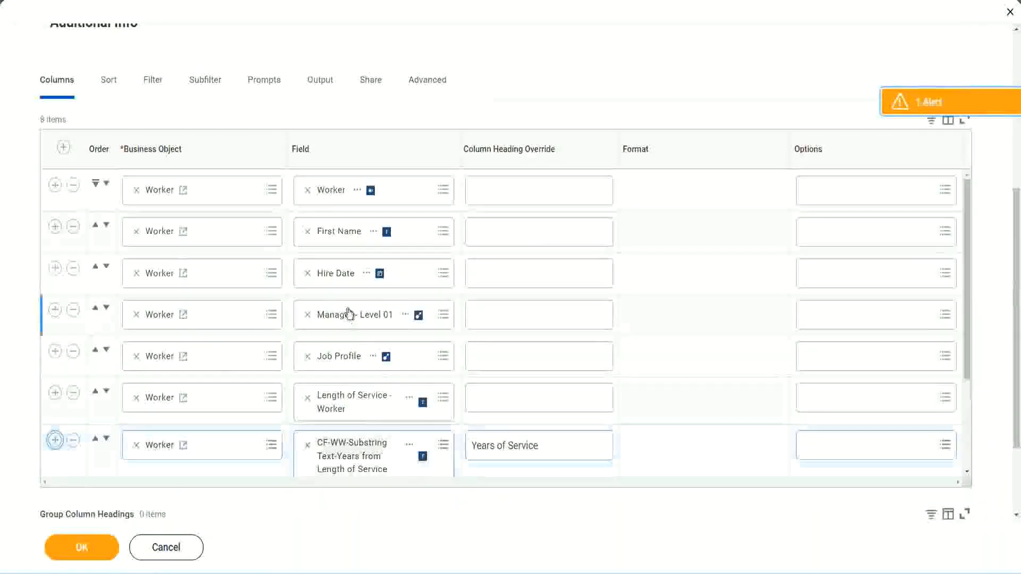
{"action": "scroll", "coordinate": [477, 344], "scroll_direction": "down", "scroll_amount": 2}
{"action": "scroll", "coordinate": [536, 349], "scroll_direction": "down", "scroll_amount": 2}
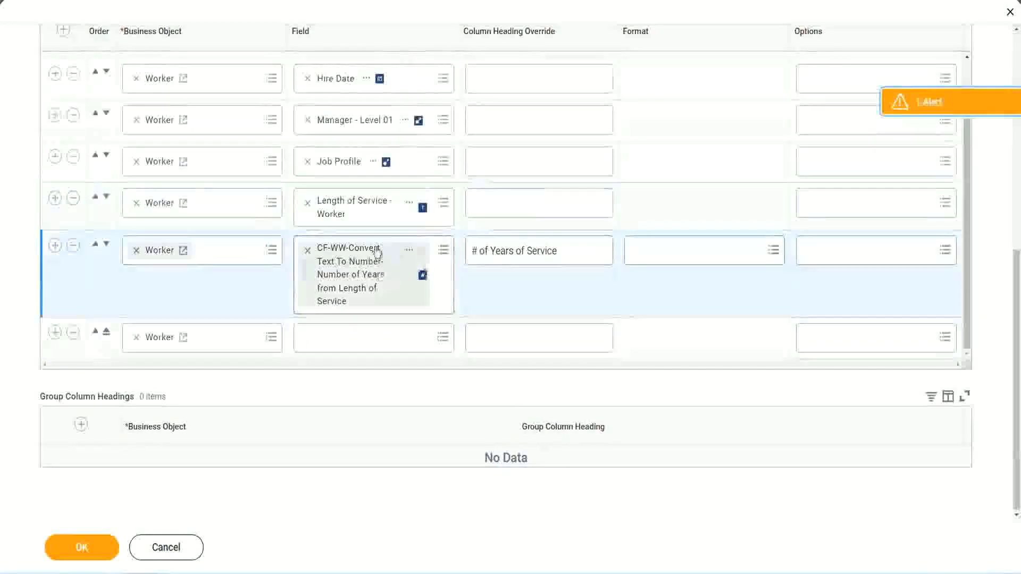
Set the new column to CF-WW-Eval Exp-Derive Experience Bands from Years of Service, headed 'Experience Bands', and save.
{"action": "left_click", "coordinate": [334, 337]}
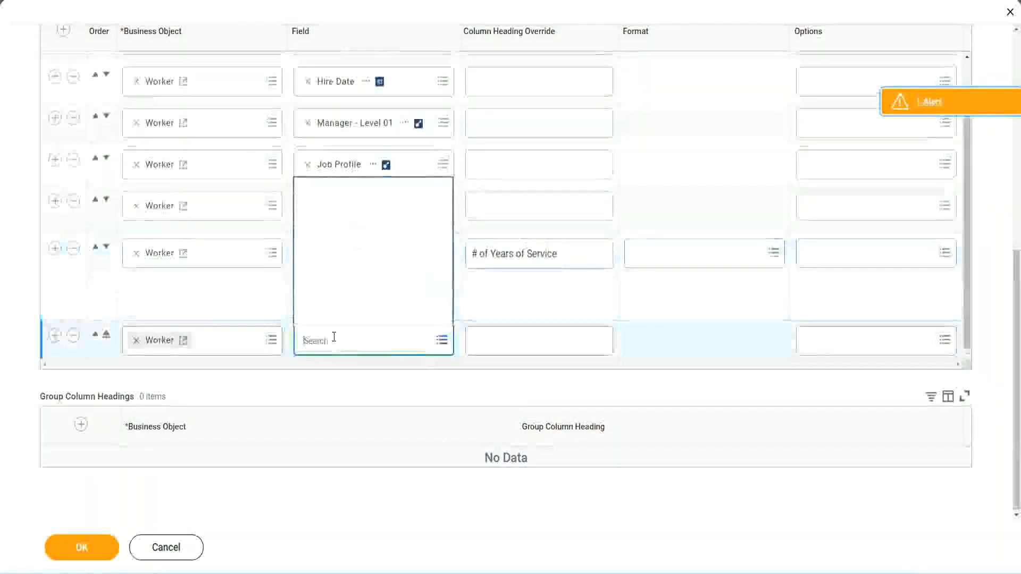
{"action": "key", "text": "ctrl+v"}
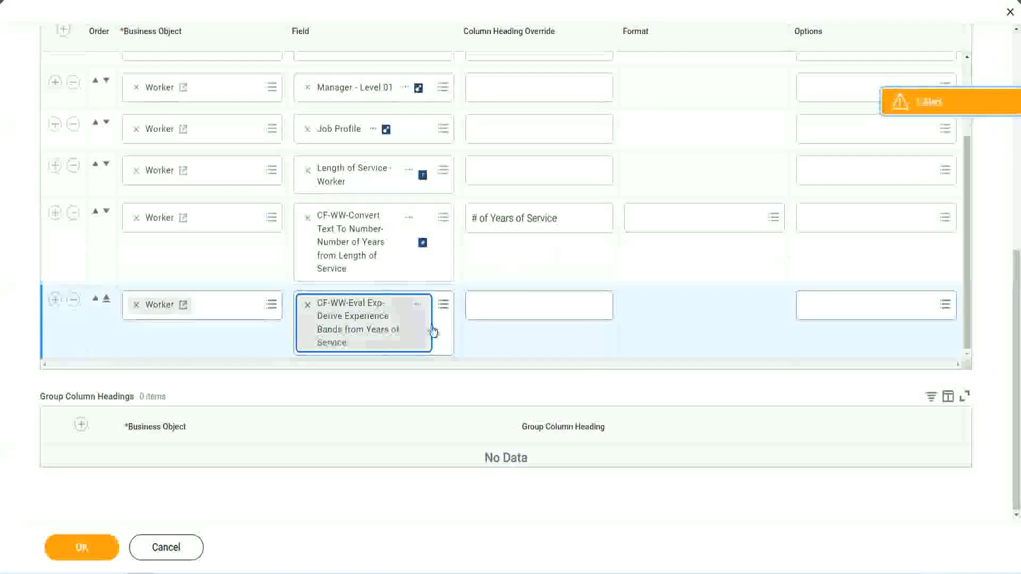
{"action": "left_click", "coordinate": [520, 306]}
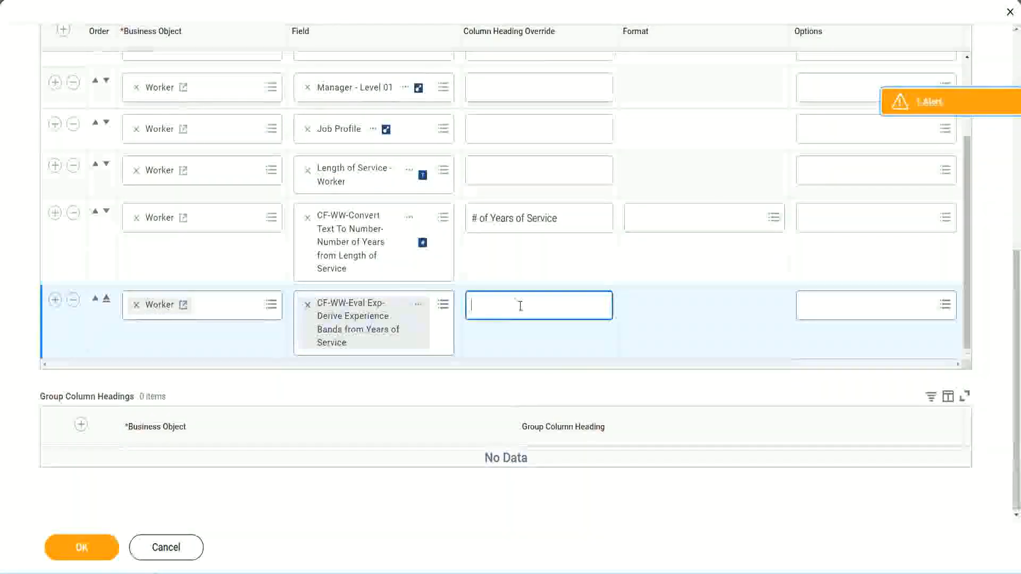
{"action": "type", "text": "E"}
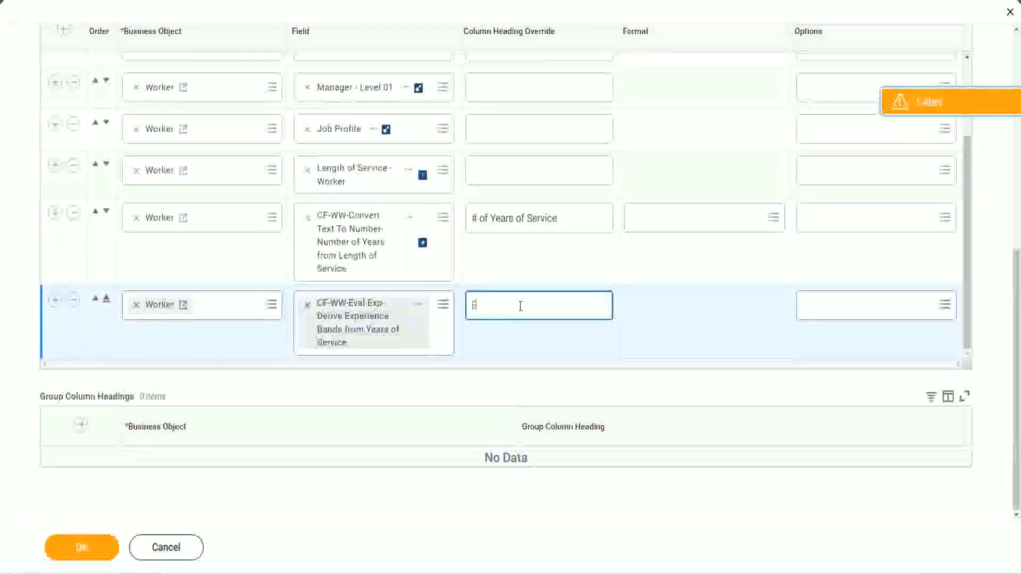
{"action": "type", "text": "xperience Bands"}
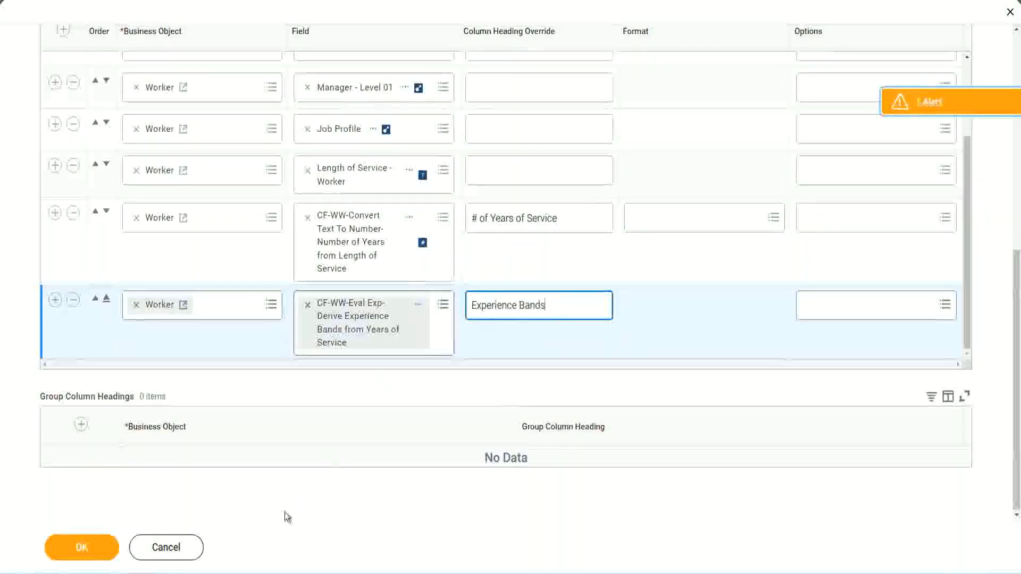
{"action": "left_click", "coordinate": [97, 549]}
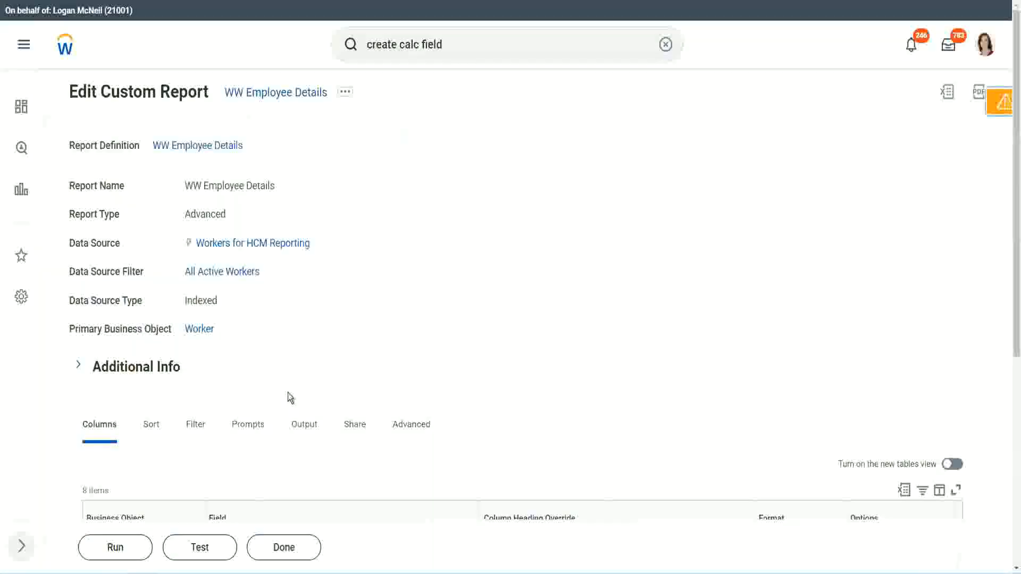
Run the edited report with no prompt values and check the first worker's years of service.
{"action": "scroll", "coordinate": [320, 365], "scroll_direction": "down", "scroll_amount": 5}
{"action": "left_click", "coordinate": [119, 548]}
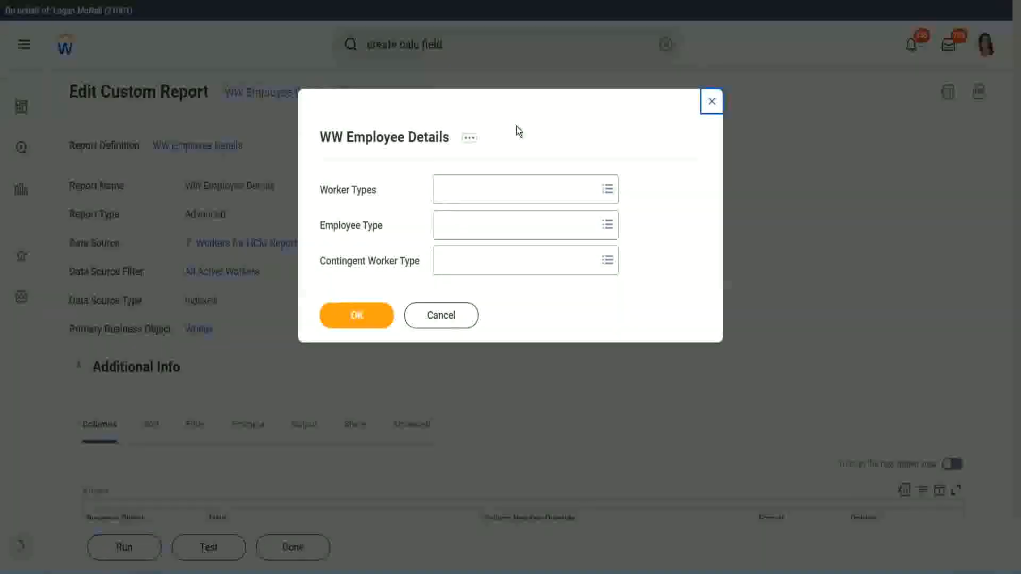
{"action": "left_click", "coordinate": [357, 315]}
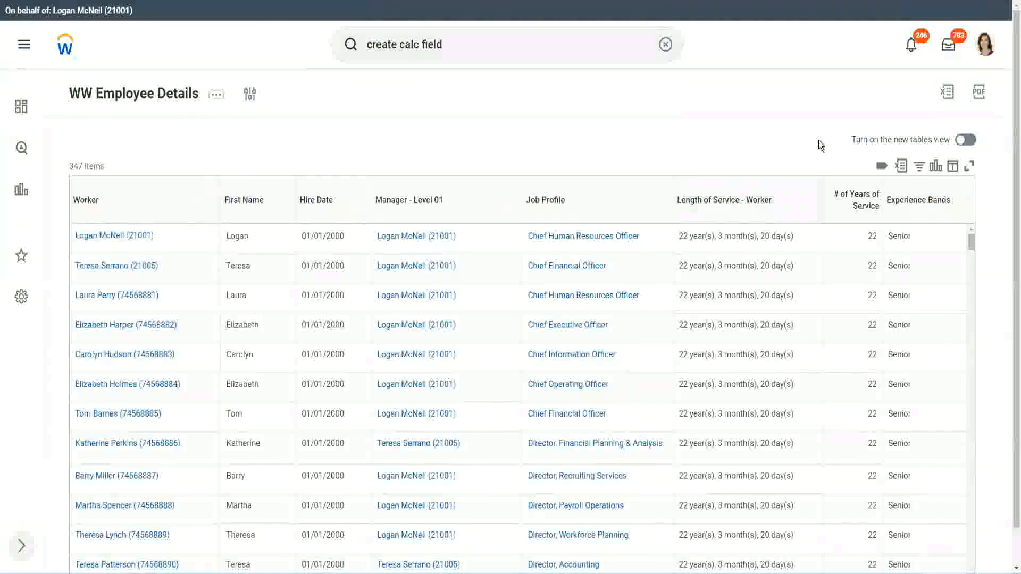
{"action": "scroll", "coordinate": [819, 141], "scroll_direction": "down", "scroll_amount": 1}
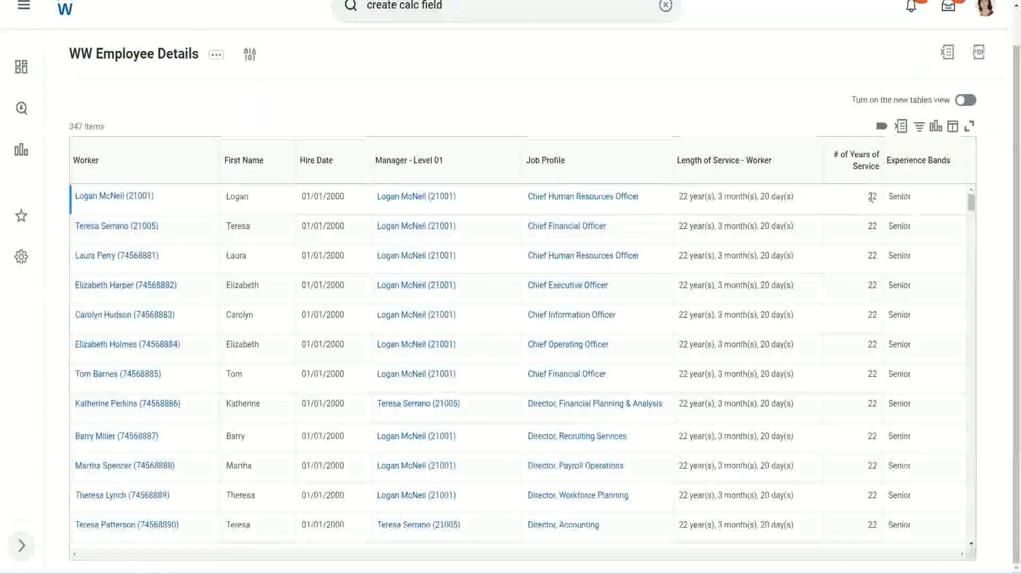
{"action": "double_click", "coordinate": [878, 195]}
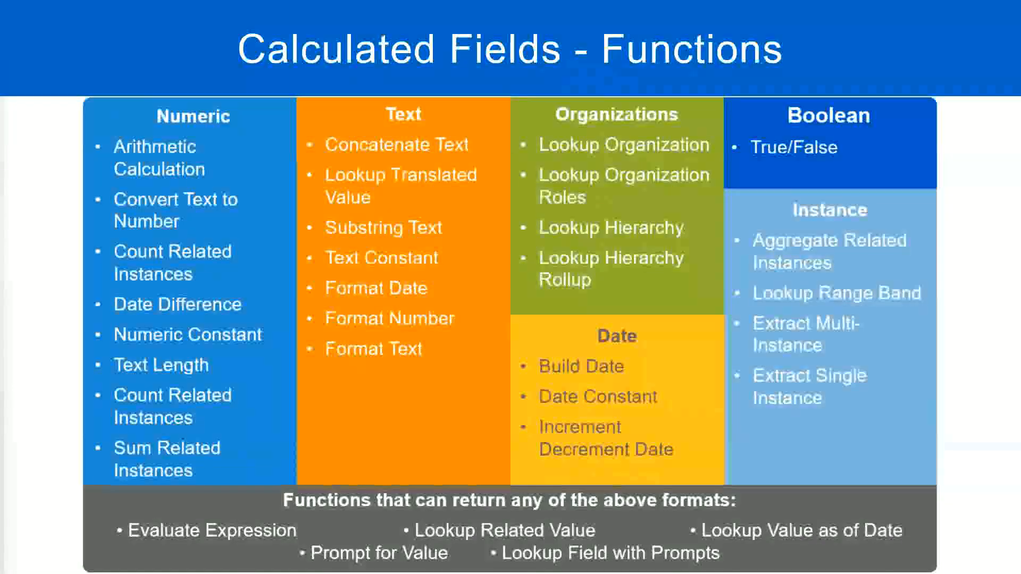
{"action": "key", "text": "alt+Tab"}
{"action": "left_click", "coordinate": [262, 187]}
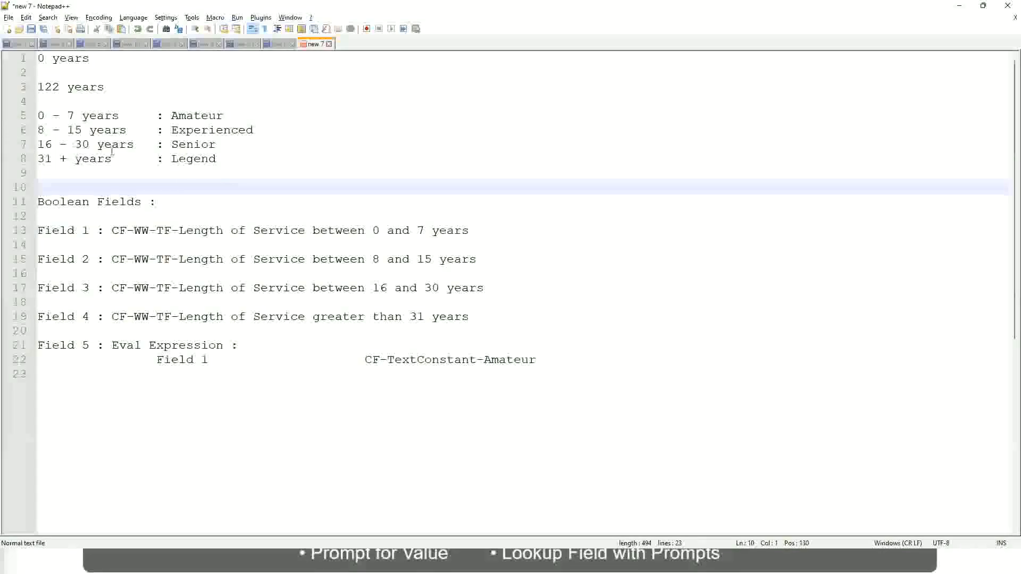
{"action": "left_click", "coordinate": [172, 144]}
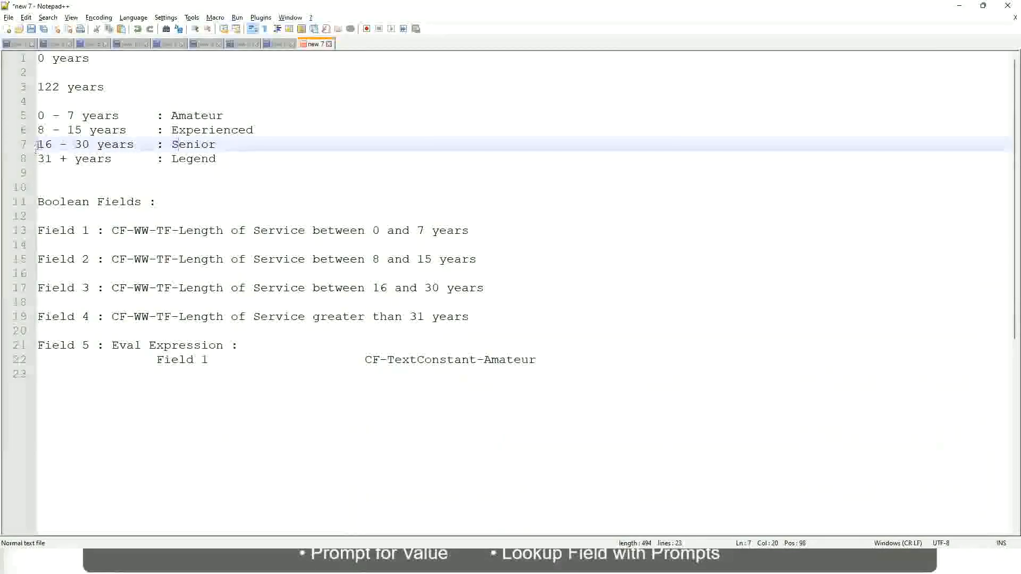
{"action": "left_click_drag", "start_coordinate": [36, 144], "coordinate": [99, 145]}
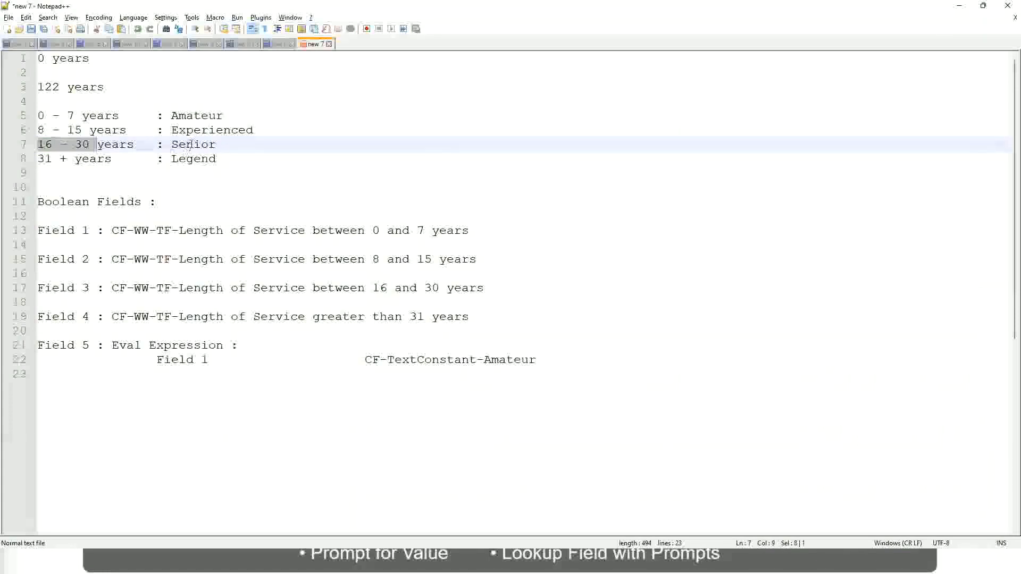
{"action": "double_click", "coordinate": [191, 145]}
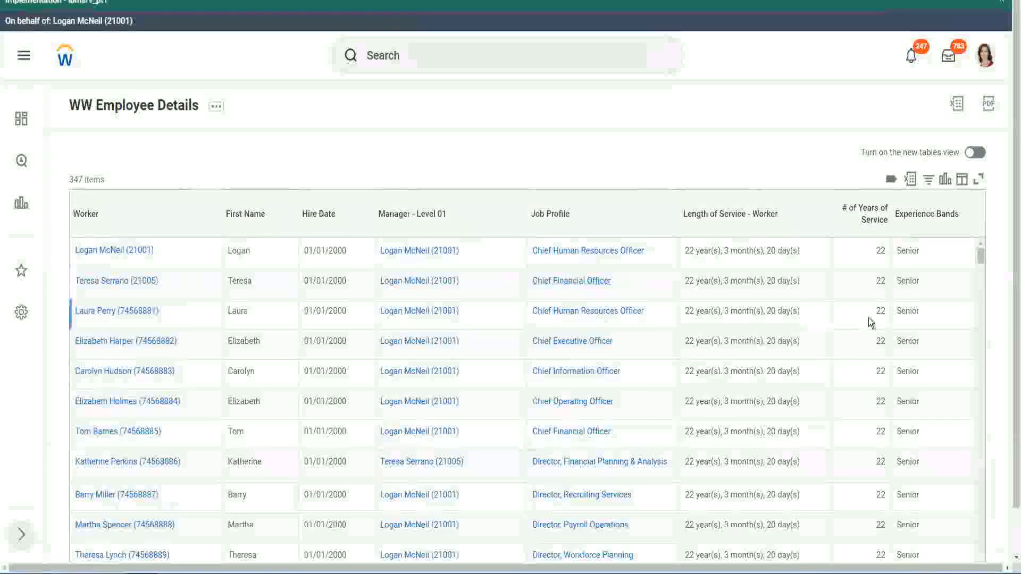
{"action": "scroll", "coordinate": [870, 318], "scroll_direction": "down", "scroll_amount": 3}
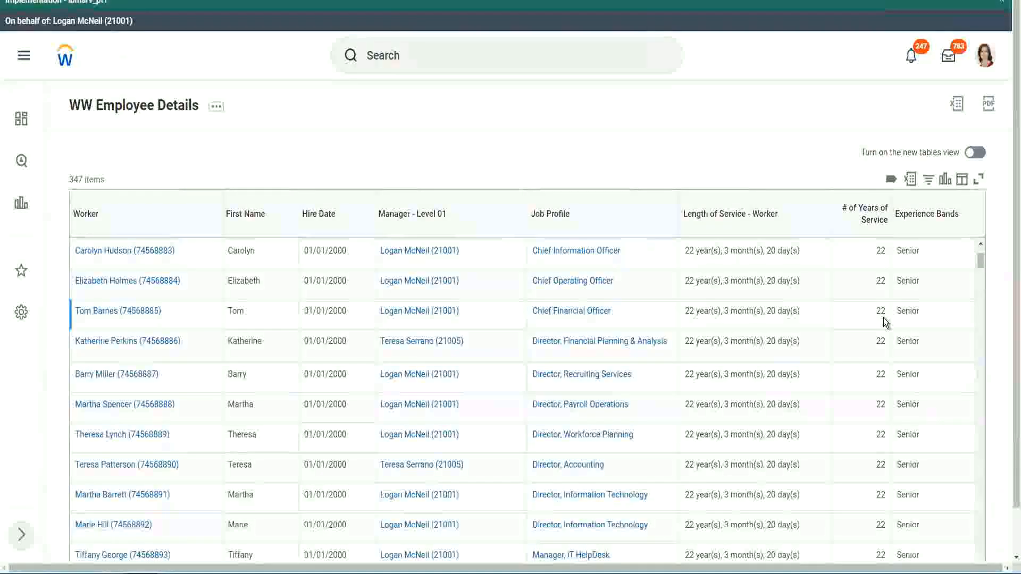
{"action": "scroll", "coordinate": [886, 322], "scroll_direction": "down", "scroll_amount": 10}
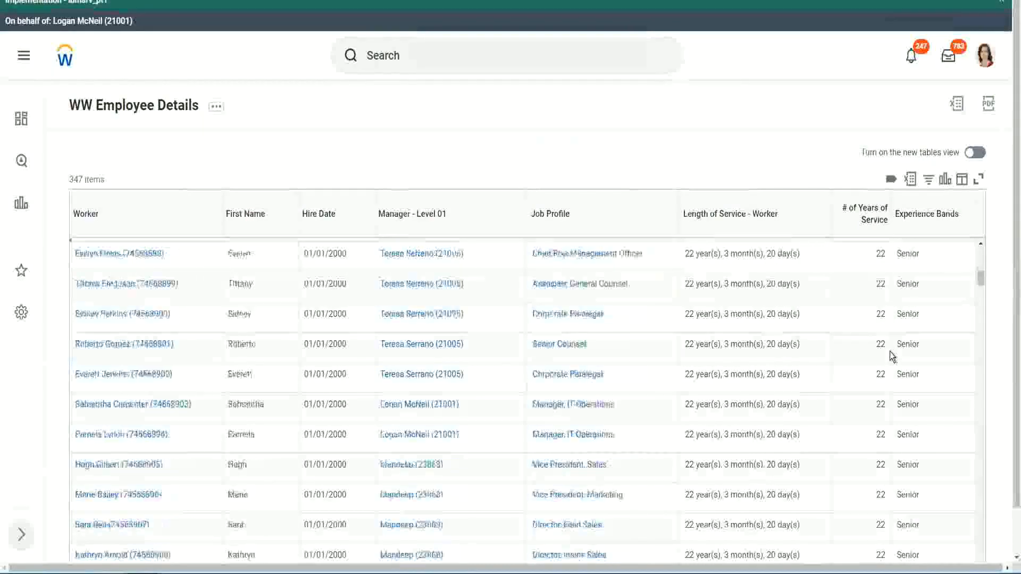
{"action": "scroll", "coordinate": [890, 352], "scroll_direction": "down", "scroll_amount": 3}
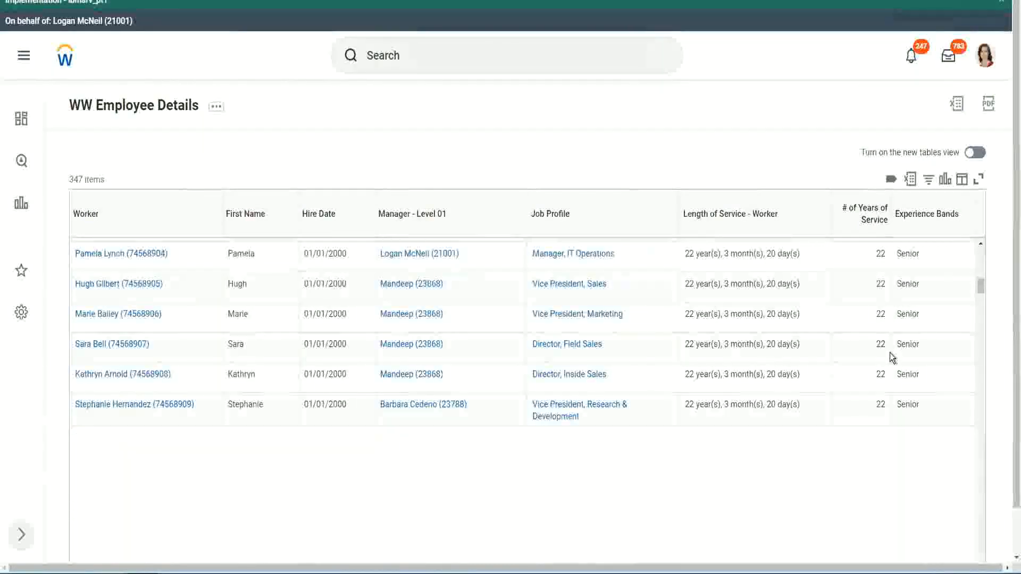
{"action": "scroll", "coordinate": [905, 367], "scroll_direction": "down", "scroll_amount": 1}
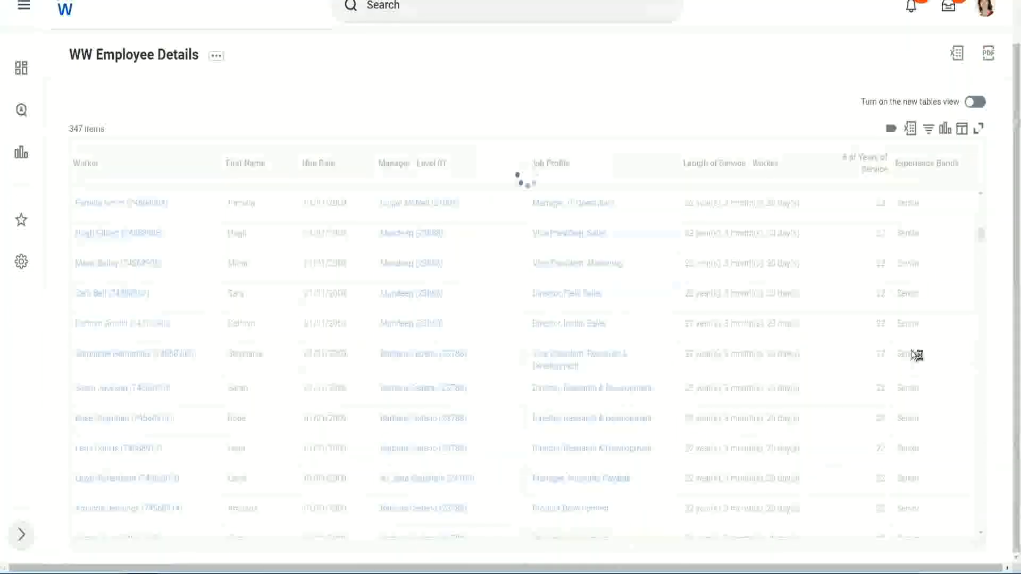
{"action": "scroll", "coordinate": [946, 299], "scroll_direction": "down", "scroll_amount": 5}
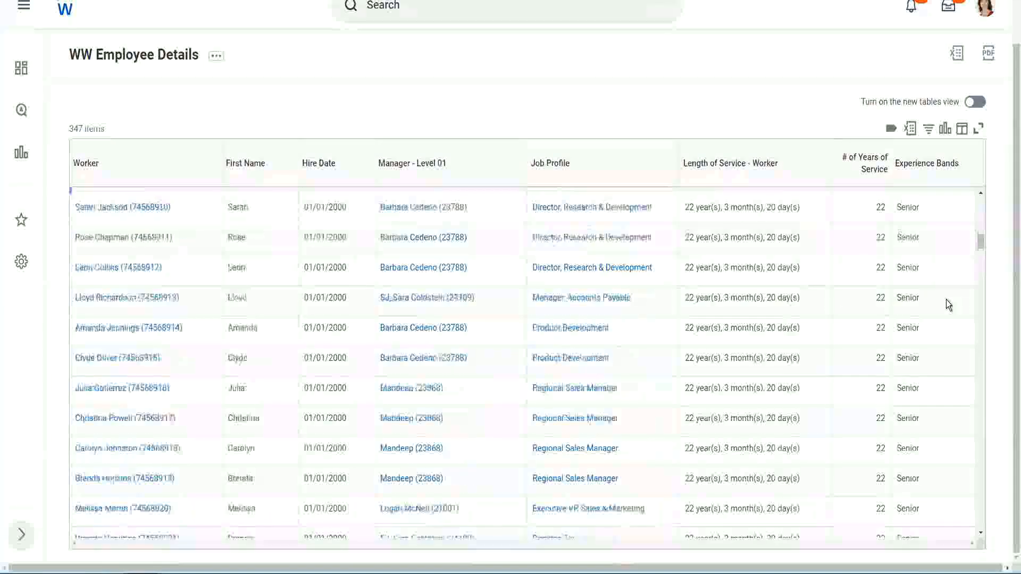
{"action": "scroll", "coordinate": [946, 304], "scroll_direction": "down", "scroll_amount": 3}
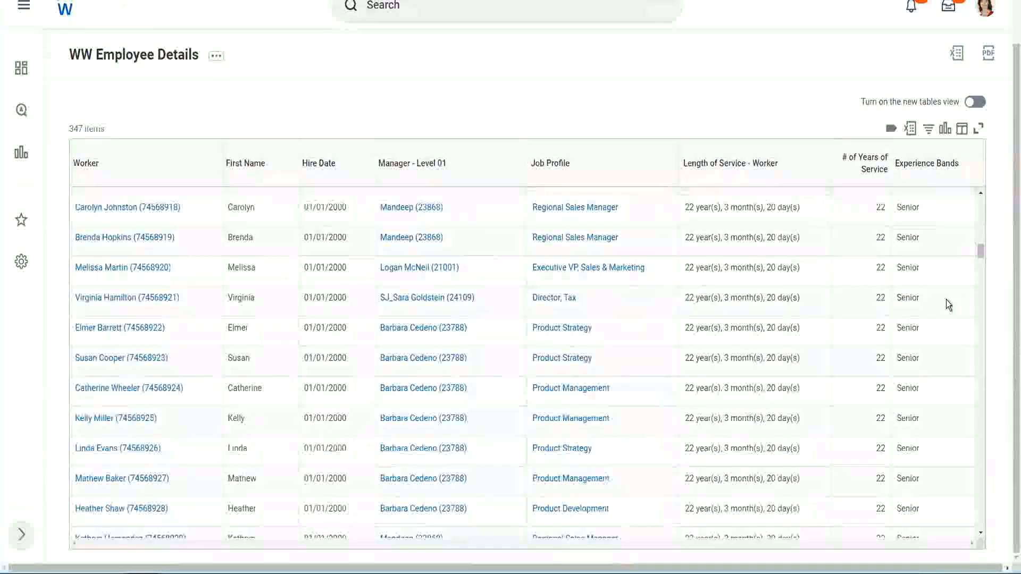
{"action": "scroll", "coordinate": [946, 299], "scroll_direction": "down", "scroll_amount": 8}
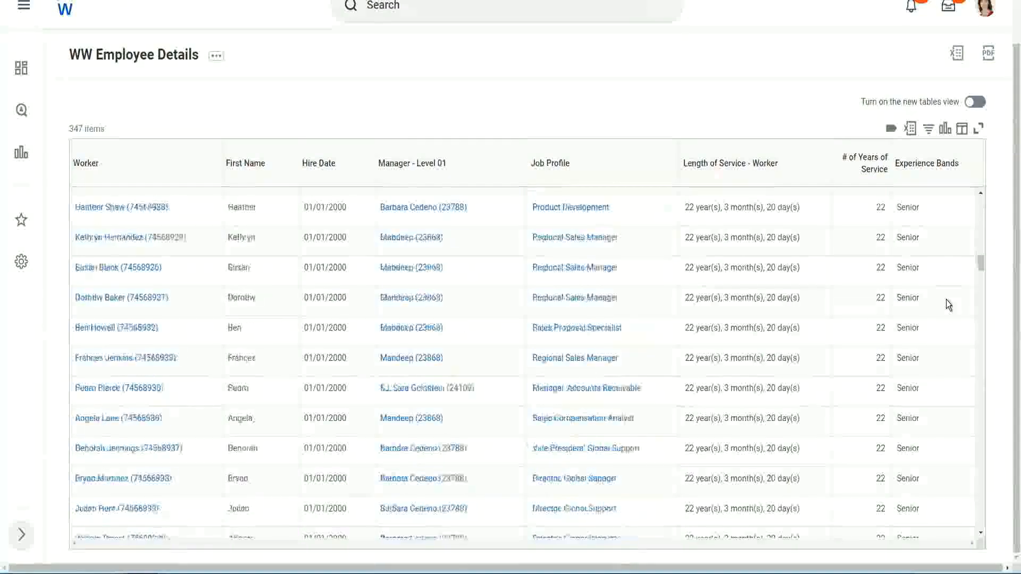
Filter the Experience Bands column to values containing 'Amateur'.
{"action": "left_click", "coordinate": [933, 175]}
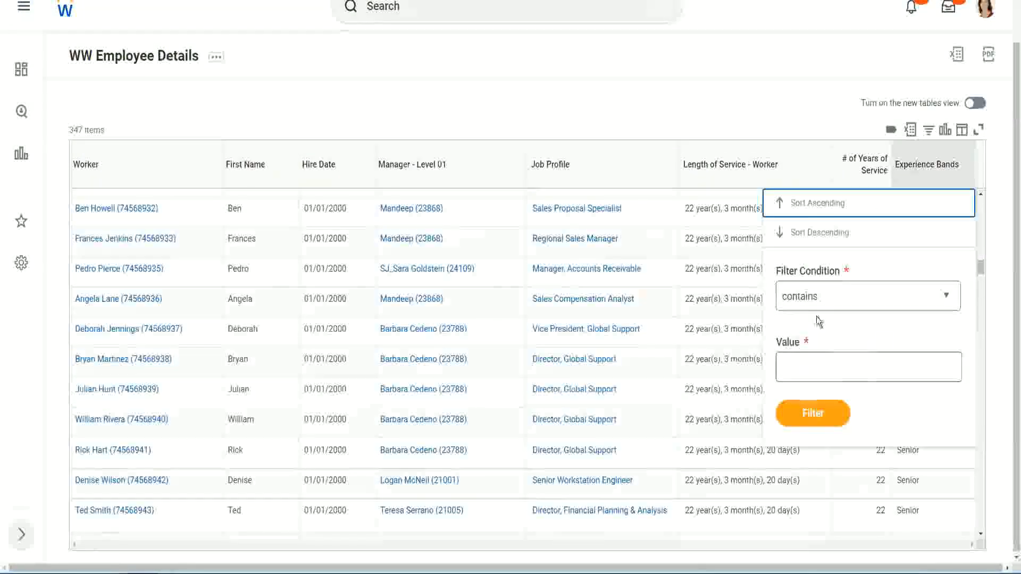
{"action": "left_click", "coordinate": [809, 357]}
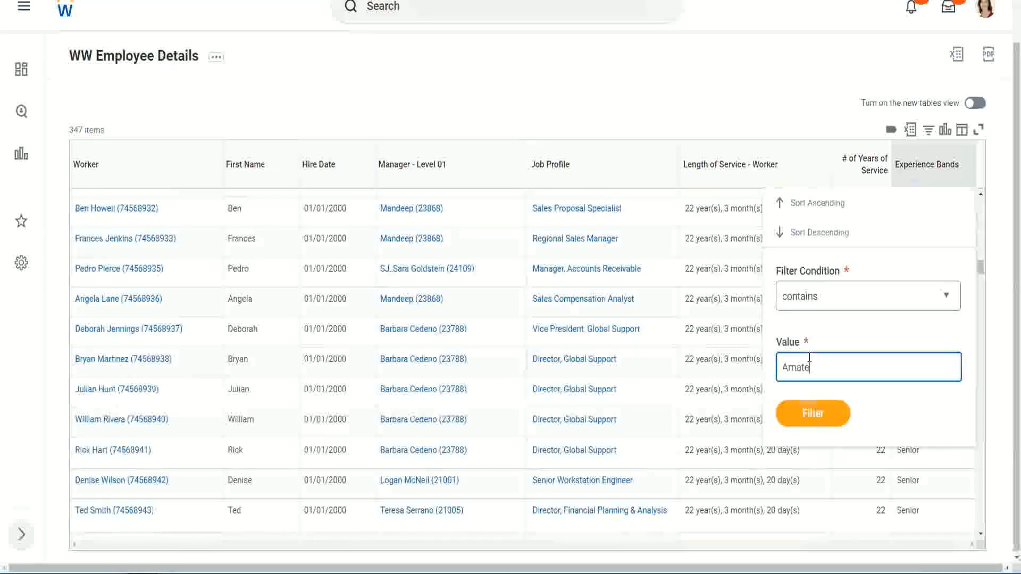
{"action": "type", "text": "Amateur"}
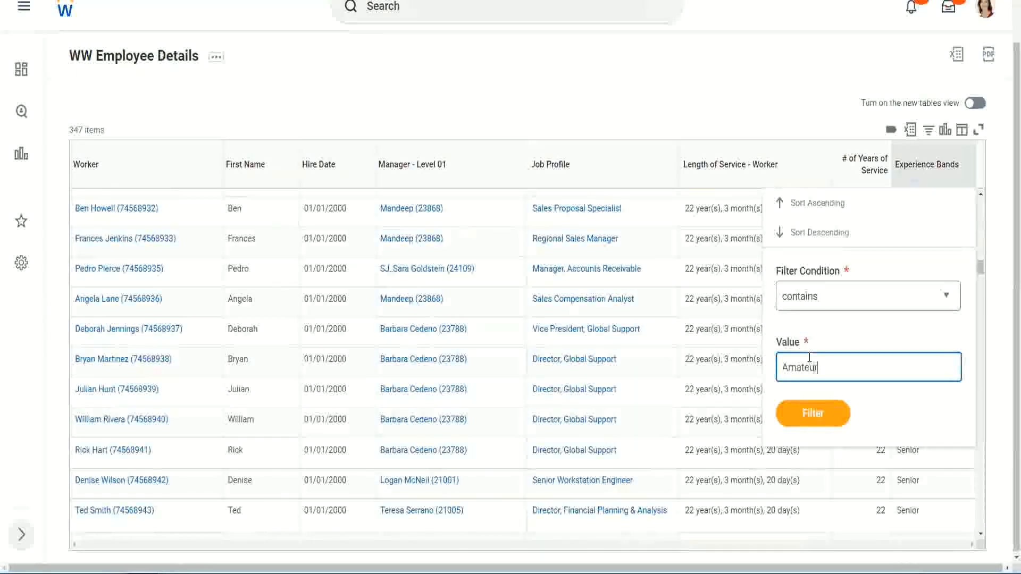
{"action": "left_click", "coordinate": [806, 421]}
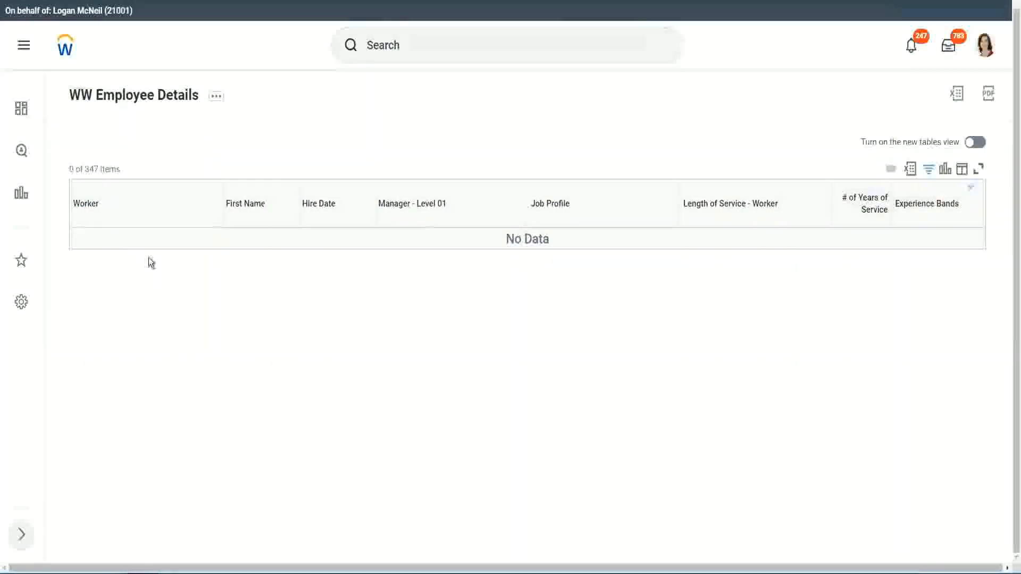
Change the Experience Bands filter value from Amateur to Legend.
{"action": "left_click", "coordinate": [925, 205]}
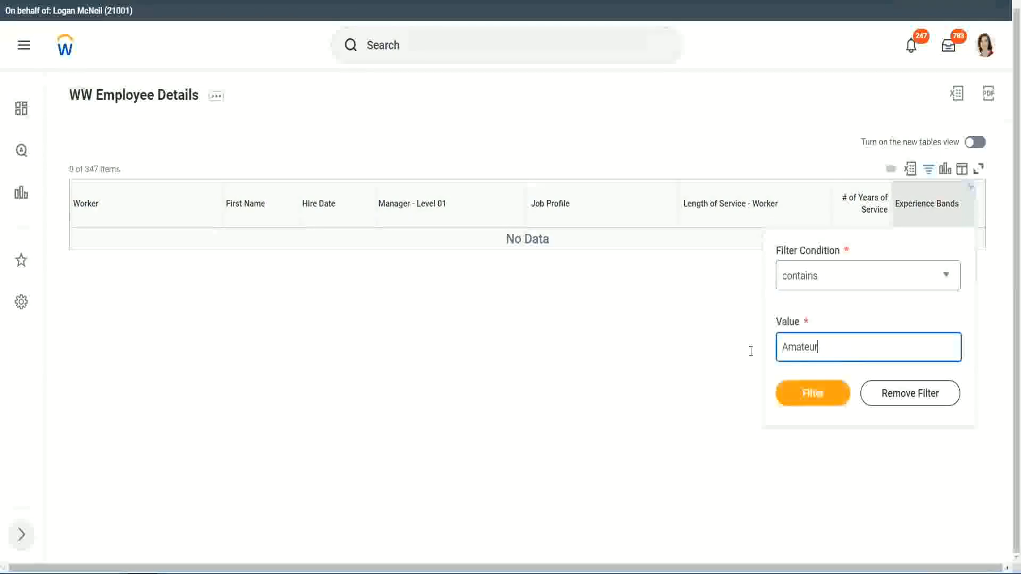
{"action": "left_click_drag", "start_coordinate": [751, 351], "coordinate": [730, 349]}
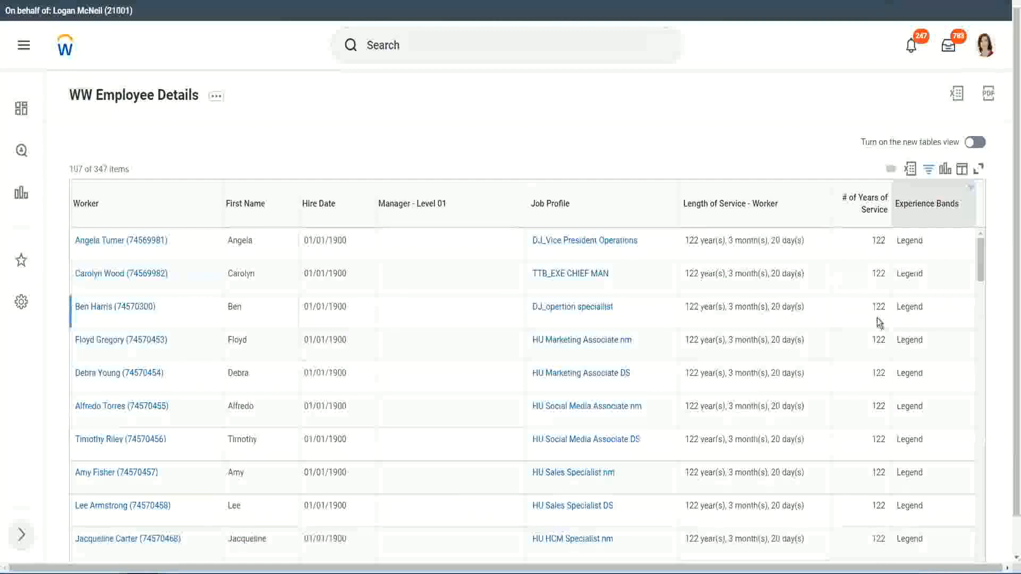
{"action": "scroll", "coordinate": [877, 318], "scroll_direction": "down", "scroll_amount": 10}
{"action": "scroll", "coordinate": [877, 317], "scroll_direction": "down", "scroll_amount": 5}
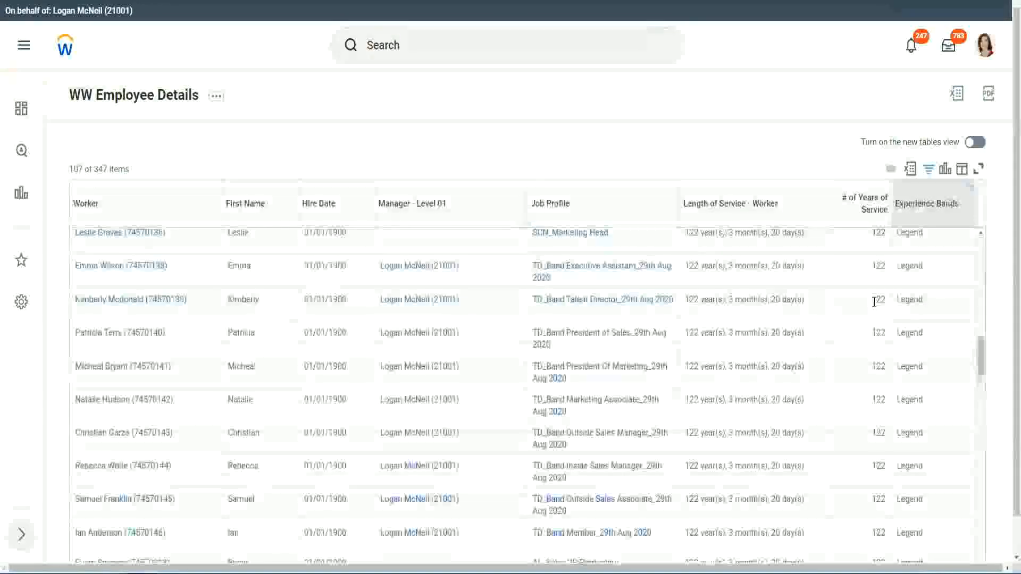
{"action": "scroll", "coordinate": [876, 304], "scroll_direction": "down", "scroll_amount": 10}
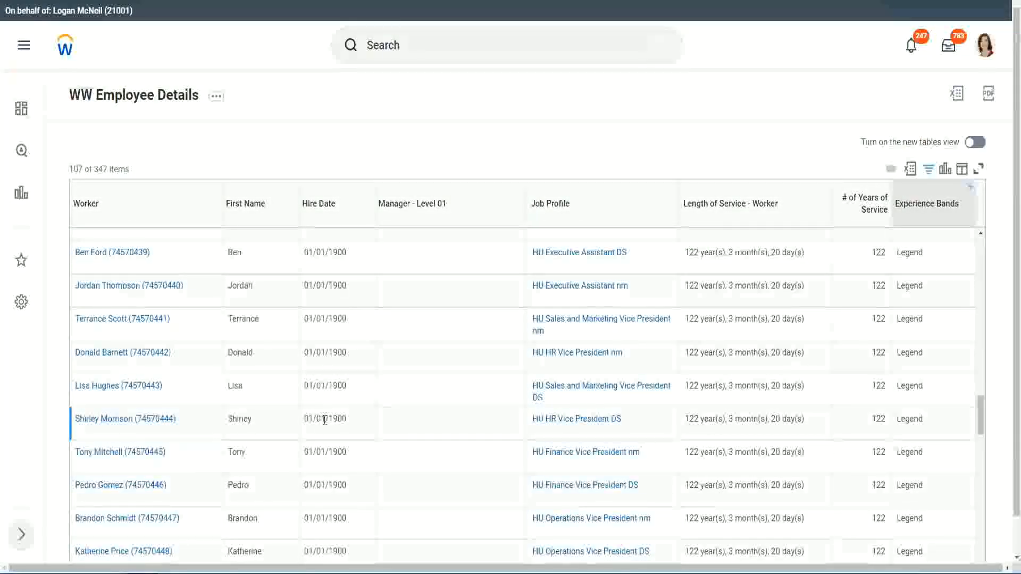
Review the 107 Legend rows, confirming workers with 102 or 122 years of service.
{"action": "double_click", "coordinate": [330, 417]}
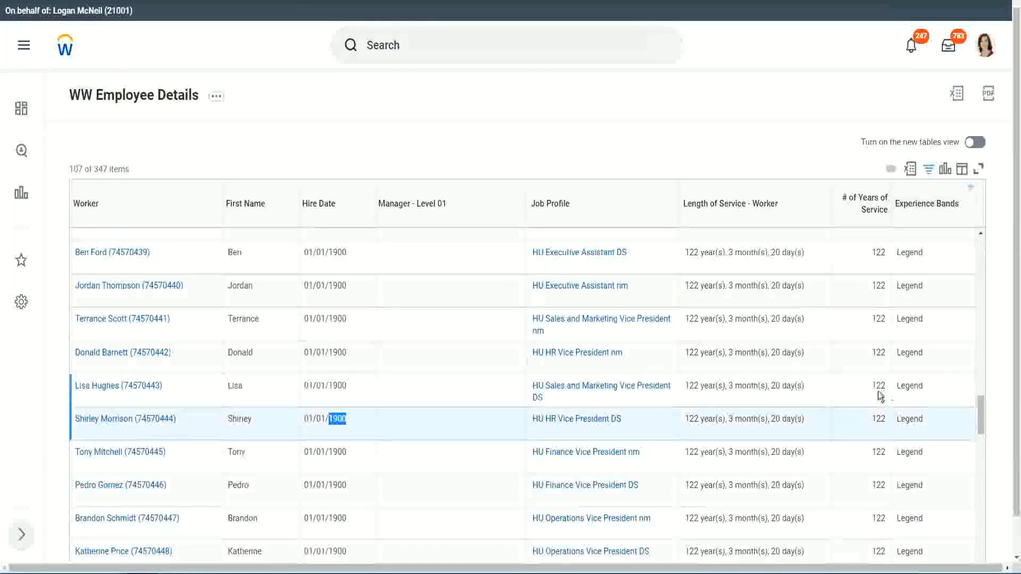
{"action": "scroll", "coordinate": [868, 399], "scroll_direction": "down", "scroll_amount": 1}
{"action": "scroll", "coordinate": [869, 399], "scroll_direction": "down", "scroll_amount": 3}
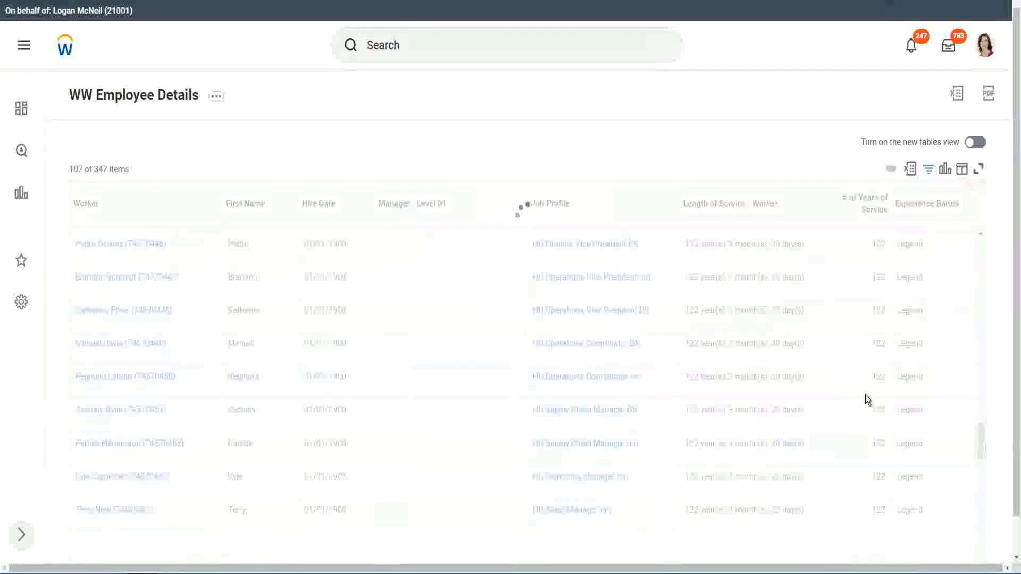
{"action": "scroll", "coordinate": [866, 394], "scroll_direction": "down", "scroll_amount": 10}
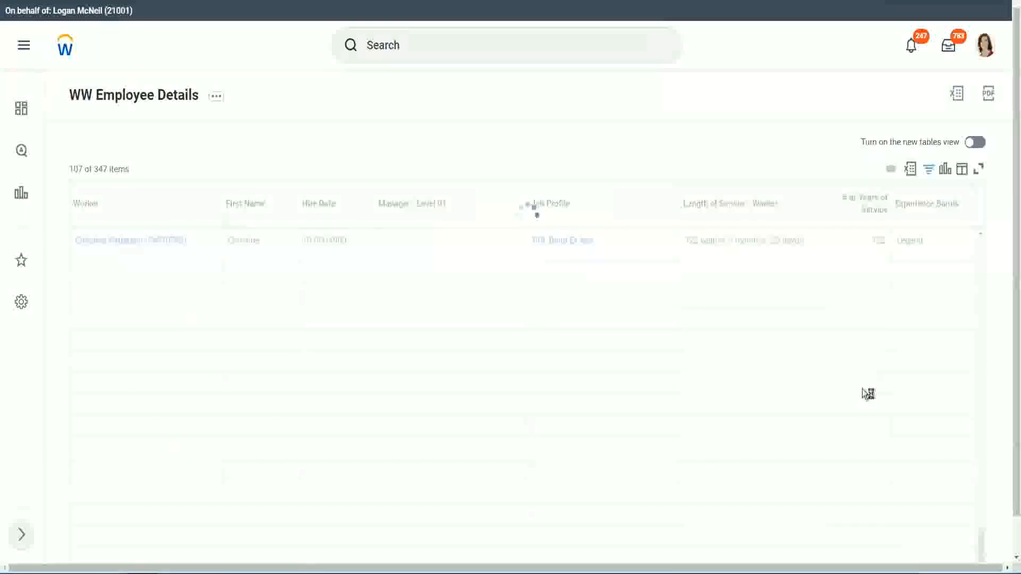
{"action": "scroll", "coordinate": [851, 353], "scroll_direction": "down", "scroll_amount": 7}
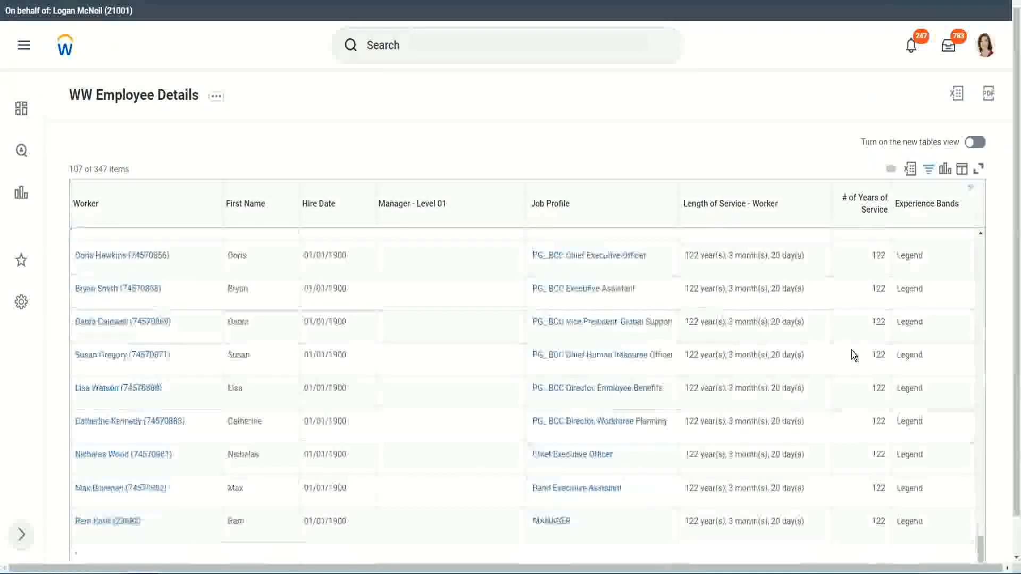
{"action": "left_click", "coordinate": [870, 532]}
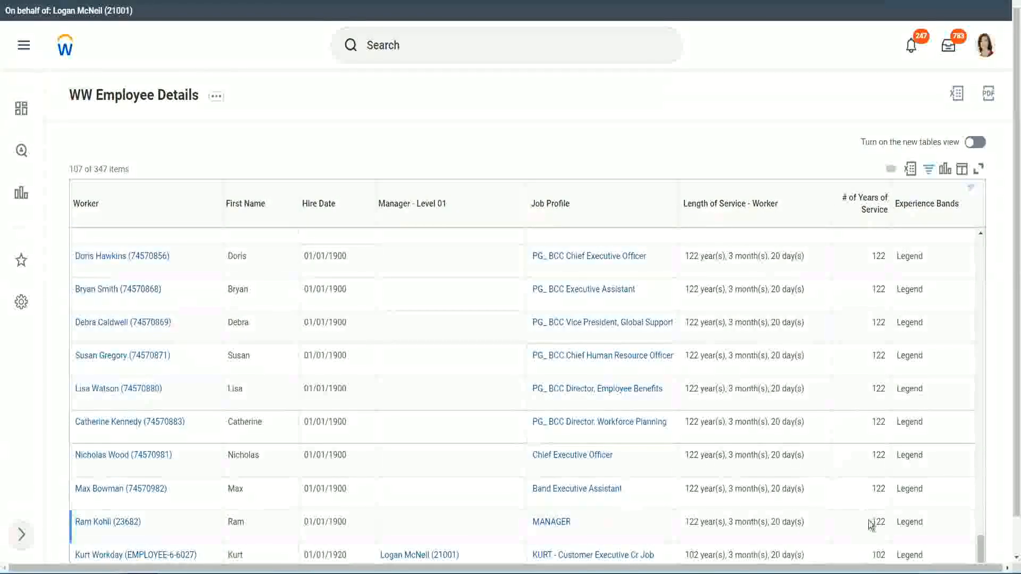
{"action": "double_click", "coordinate": [873, 553]}
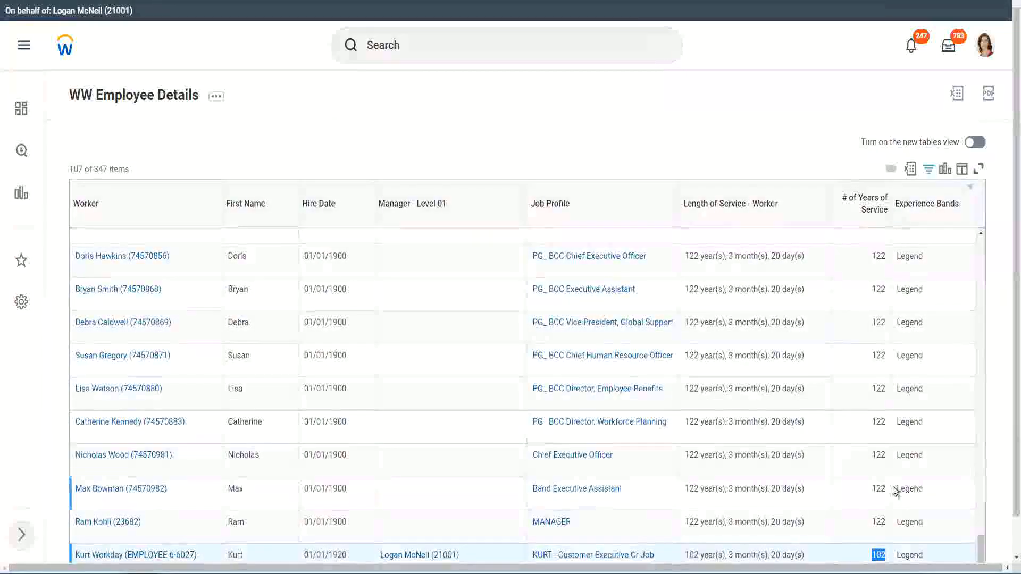
{"action": "left_click_drag", "start_coordinate": [879, 455], "coordinate": [887, 456]}
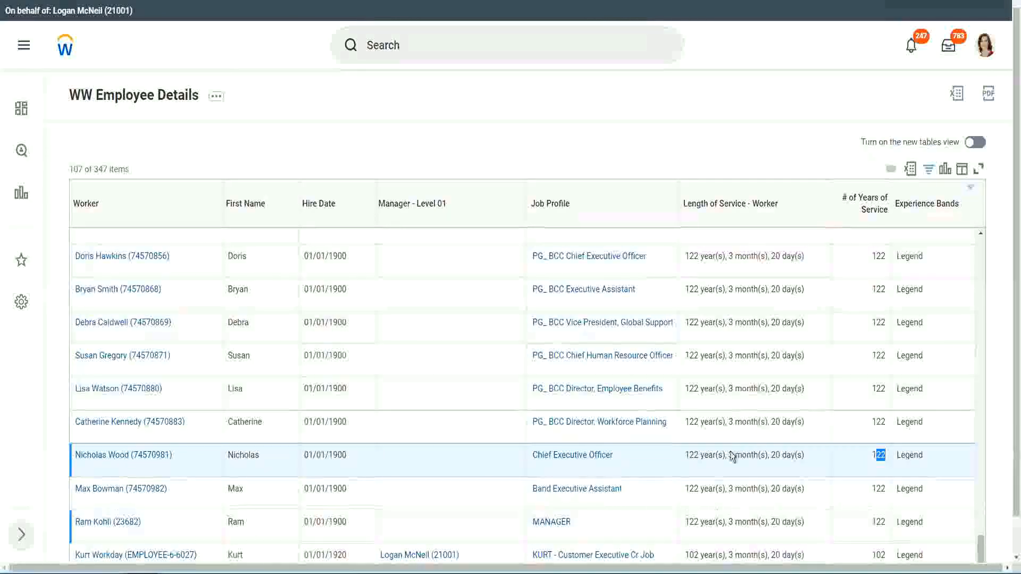
{"action": "left_click", "coordinate": [857, 424]}
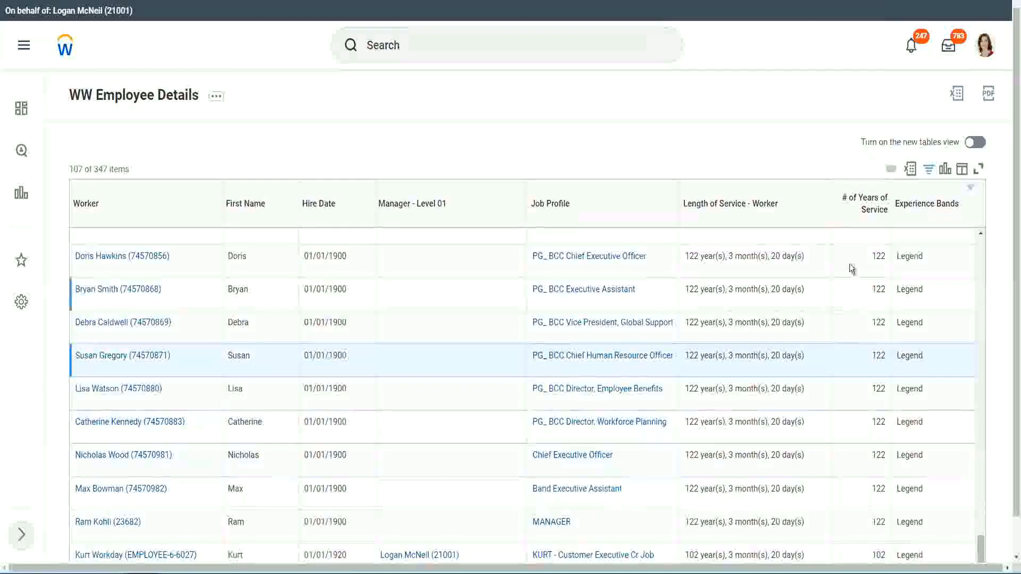
Replace Legend with 'Experienced' in the Experience Bands filter and spot-check a 14-year worker.
{"action": "left_click", "coordinate": [933, 209]}
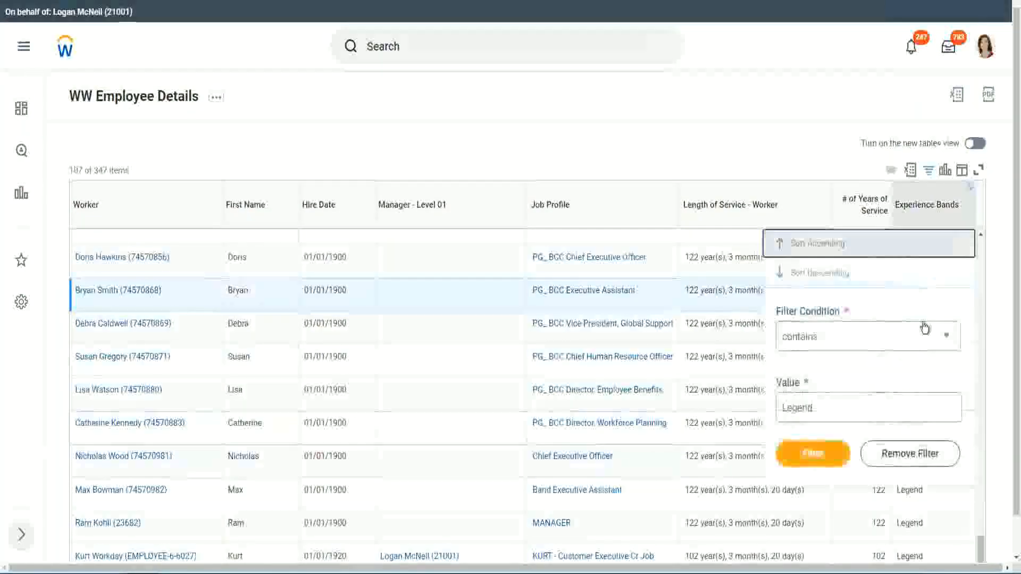
{"action": "left_click", "coordinate": [836, 410]}
{"action": "left_click_drag", "start_coordinate": [836, 410], "coordinate": [702, 411]}
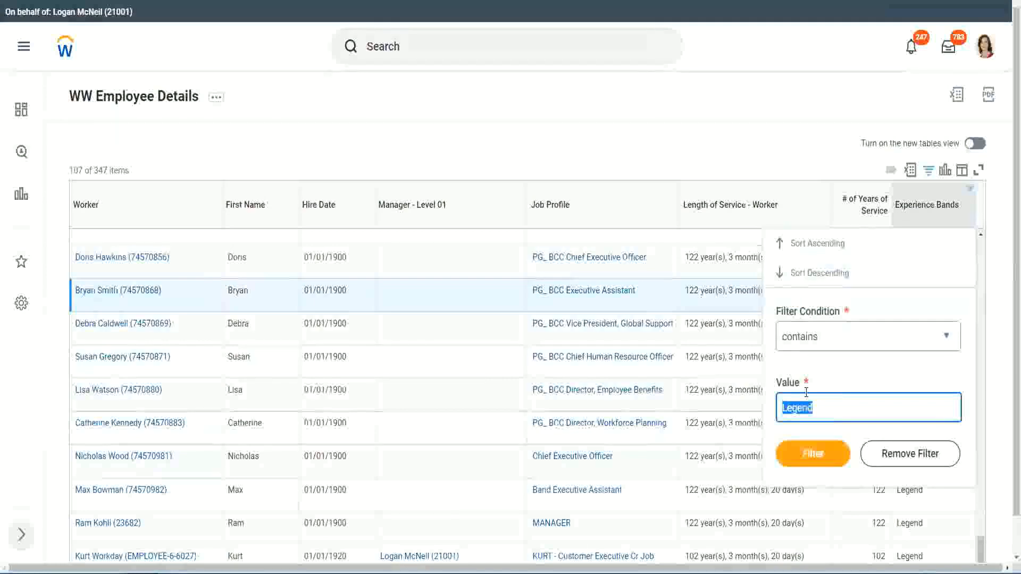
{"action": "type", "text": "Ex"}
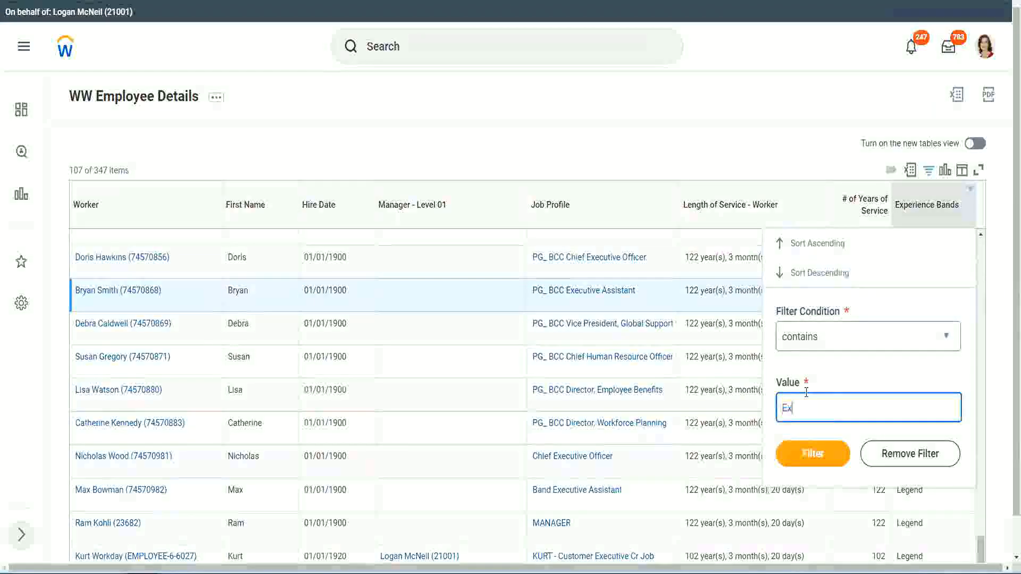
{"action": "type", "text": "pe"}
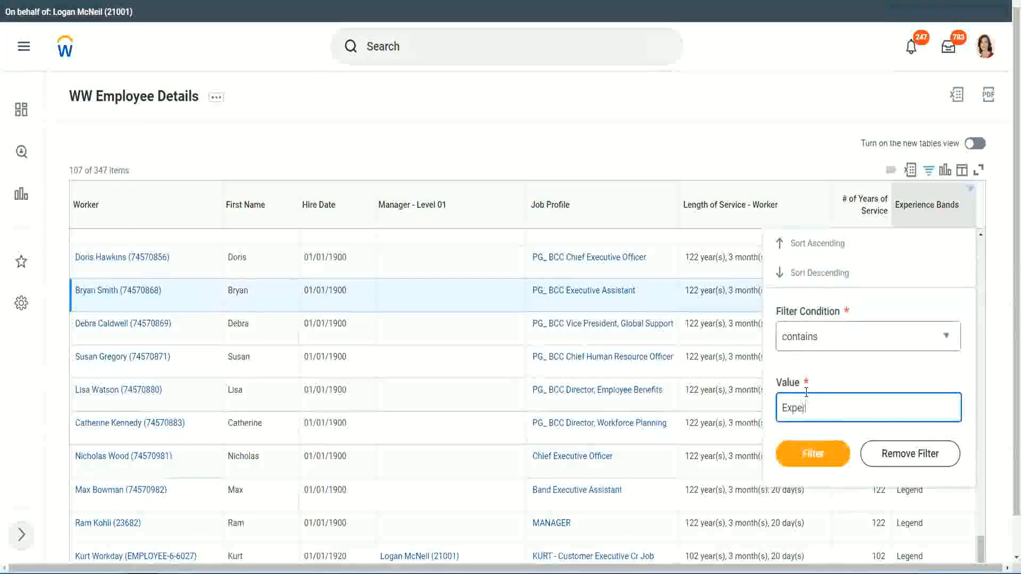
{"action": "type", "text": "rienced"}
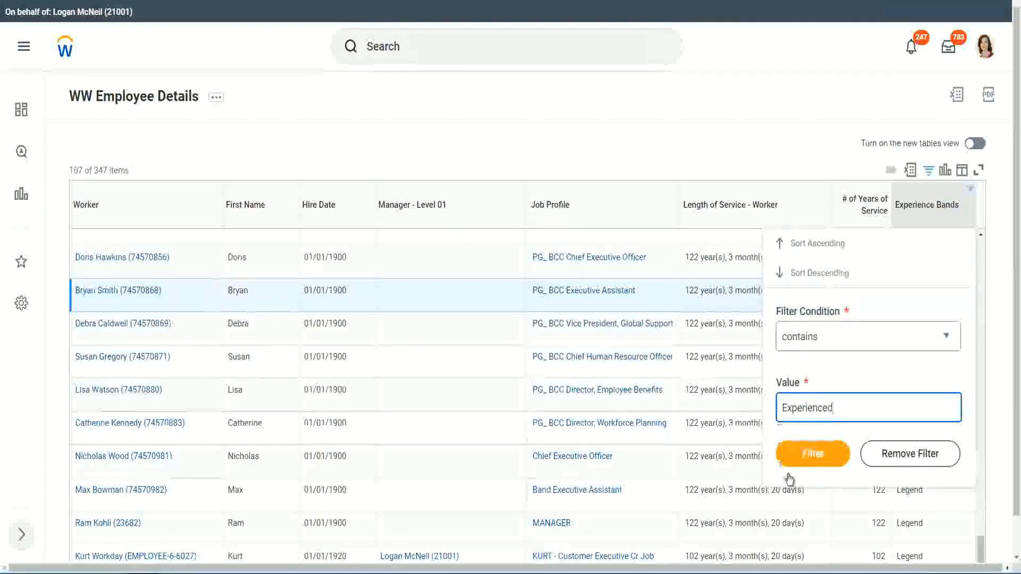
{"action": "left_click", "coordinate": [819, 451]}
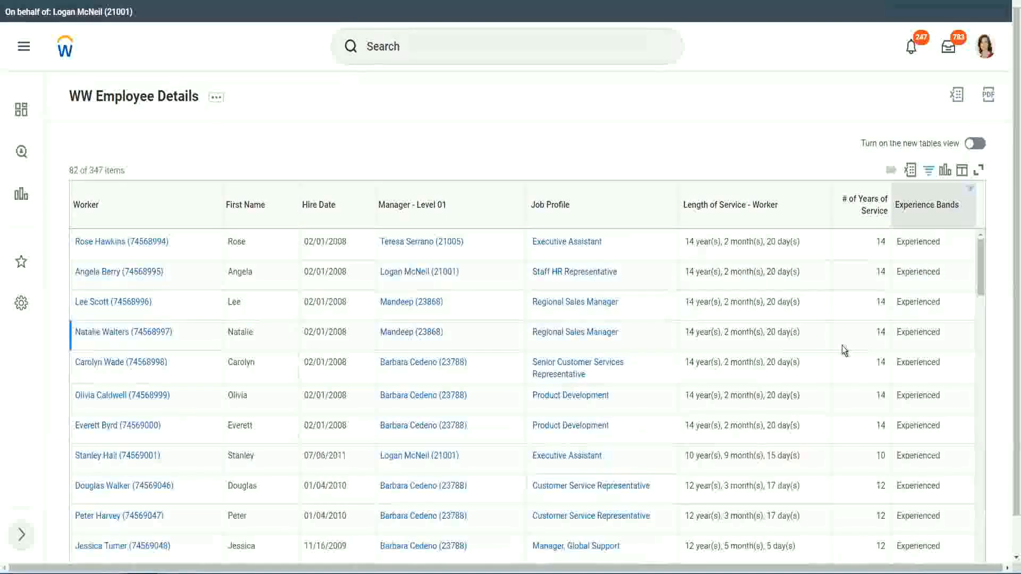
{"action": "double_click", "coordinate": [883, 245]}
{"action": "left_click", "coordinate": [926, 243]}
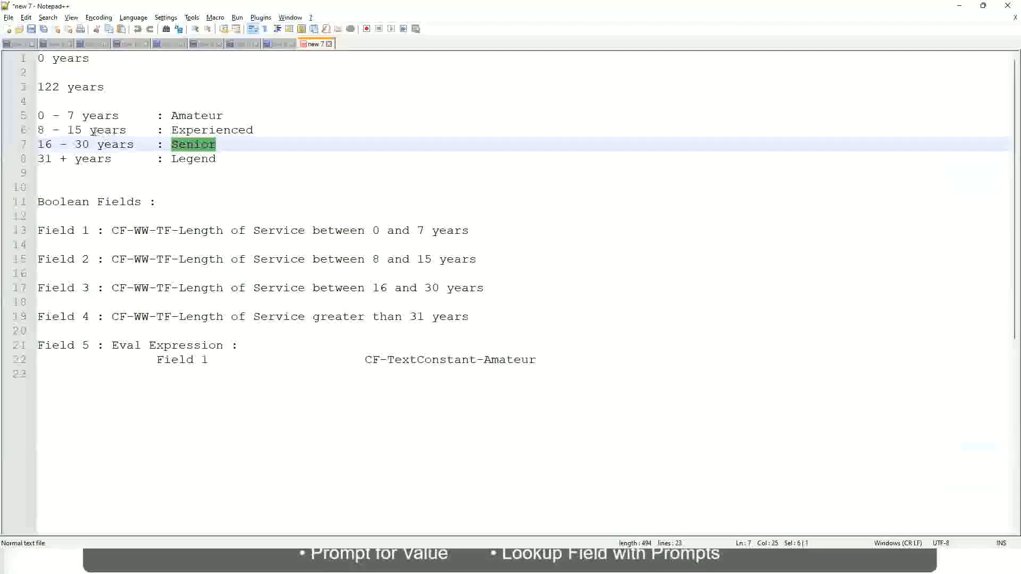
{"action": "left_click", "coordinate": [93, 132]}
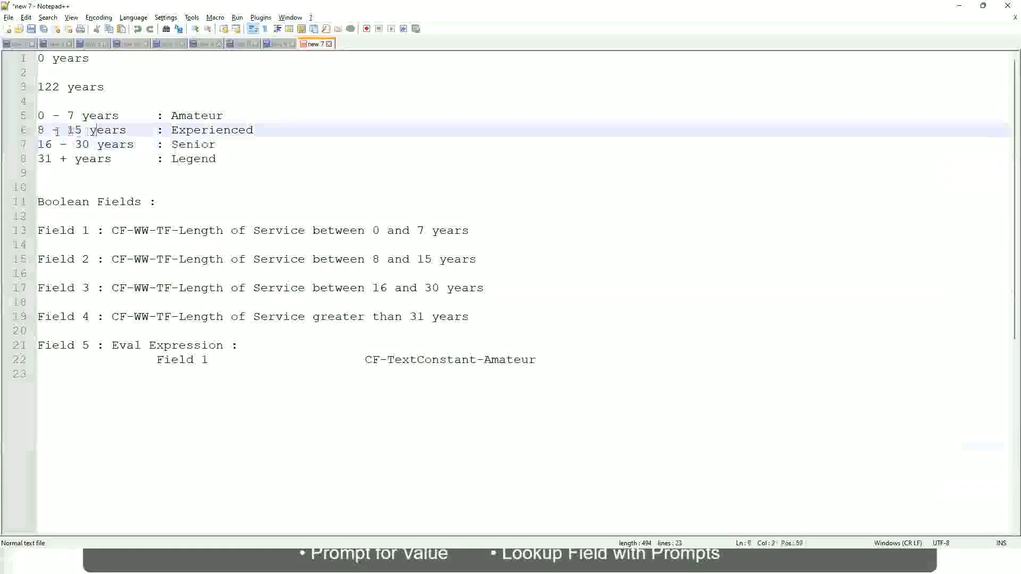
{"action": "left_click", "coordinate": [118, 130]}
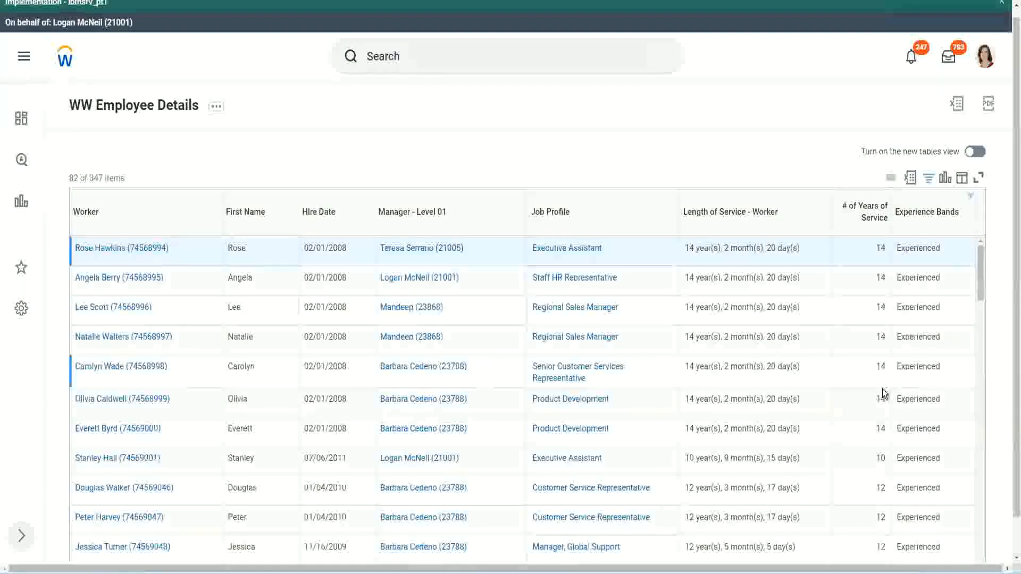
{"action": "scroll", "coordinate": [883, 394], "scroll_direction": "down", "scroll_amount": 2}
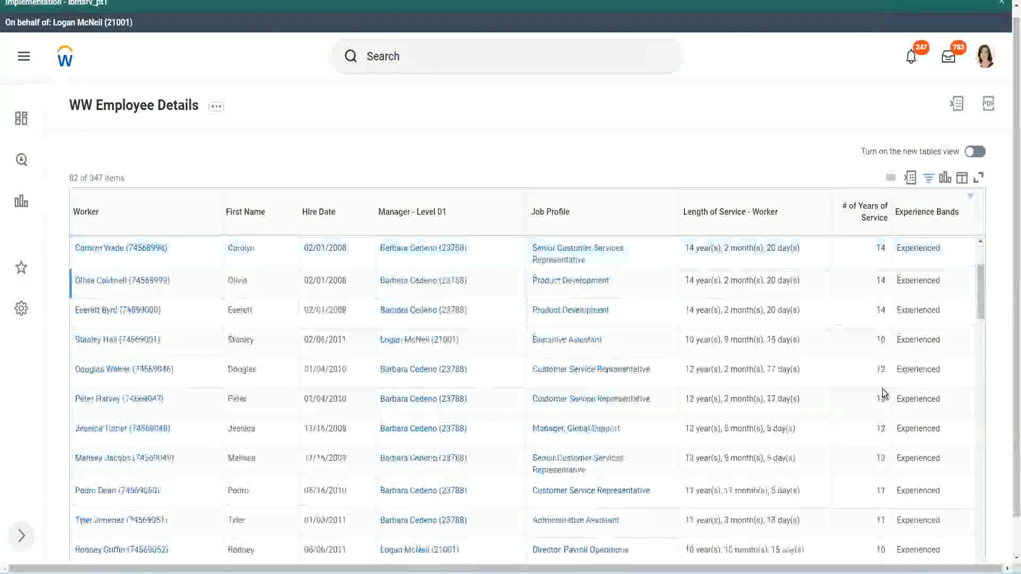
{"action": "scroll", "coordinate": [882, 393], "scroll_direction": "down", "scroll_amount": 2}
{"action": "left_click_drag", "start_coordinate": [876, 279], "coordinate": [900, 287]}
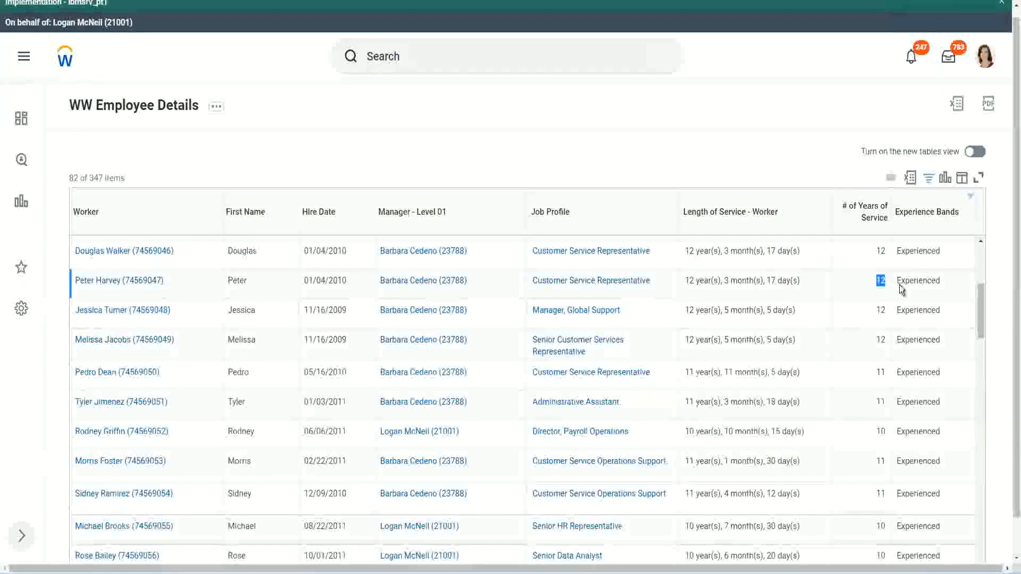
{"action": "double_click", "coordinate": [916, 280]}
{"action": "scroll", "coordinate": [878, 405], "scroll_direction": "down", "scroll_amount": 2}
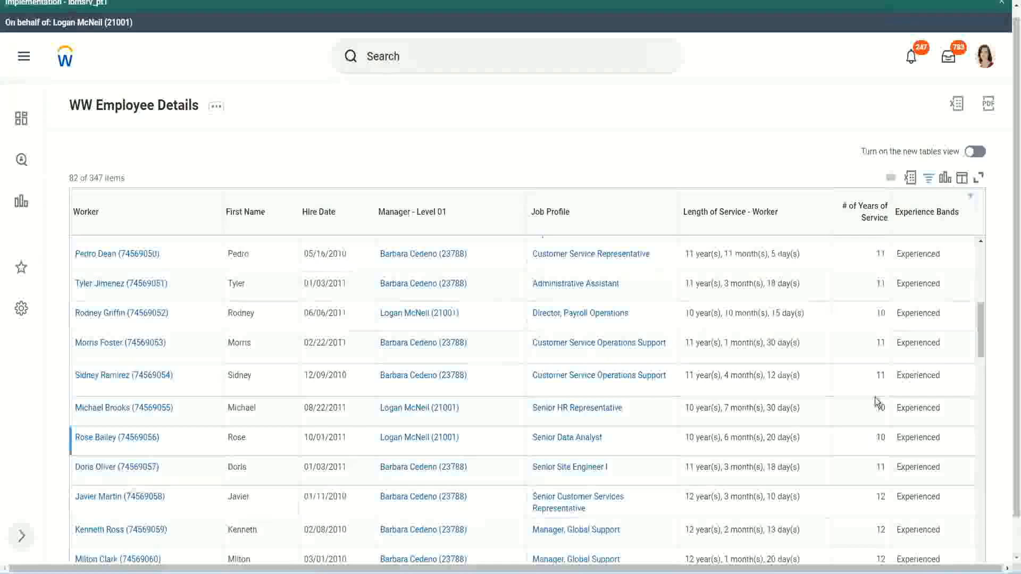
{"action": "left_click", "coordinate": [882, 373]}
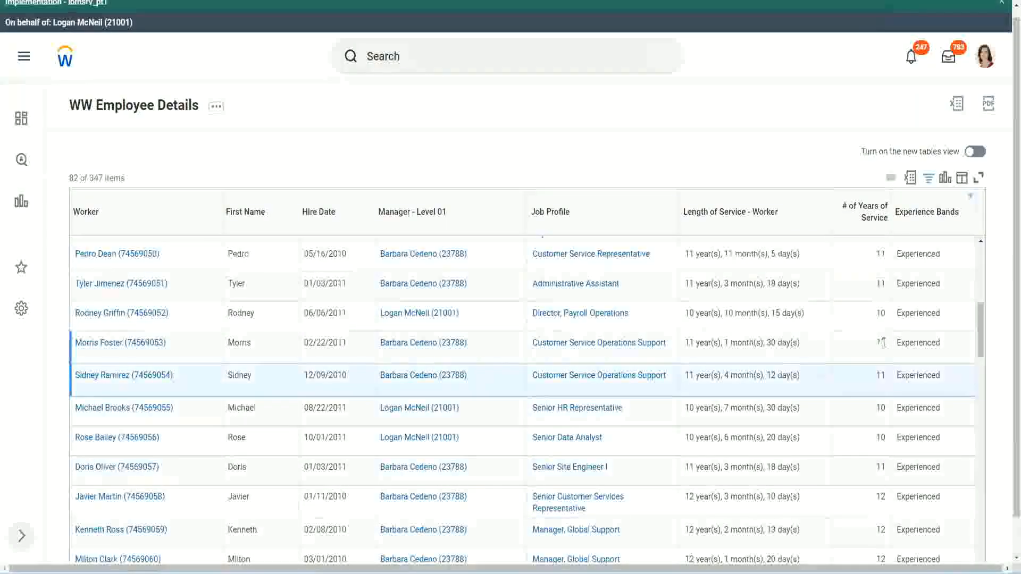
{"action": "left_click", "coordinate": [909, 355]}
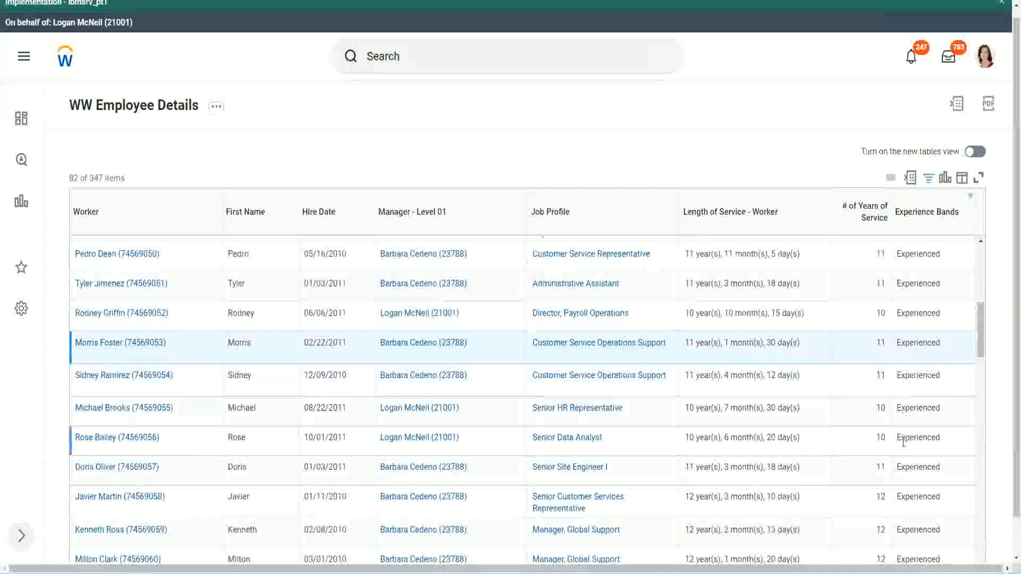
{"action": "scroll", "coordinate": [904, 442], "scroll_direction": "down", "scroll_amount": 7}
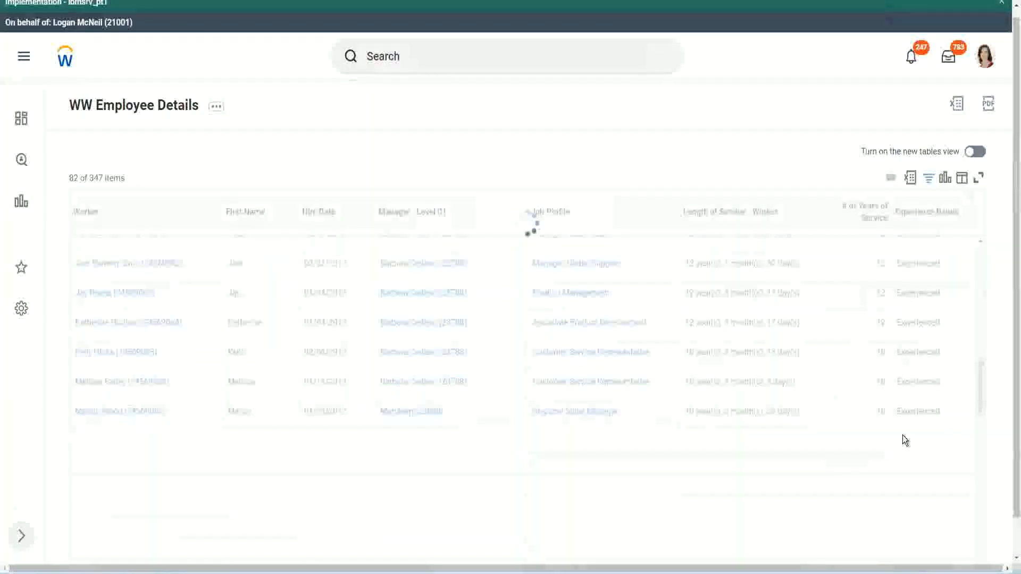